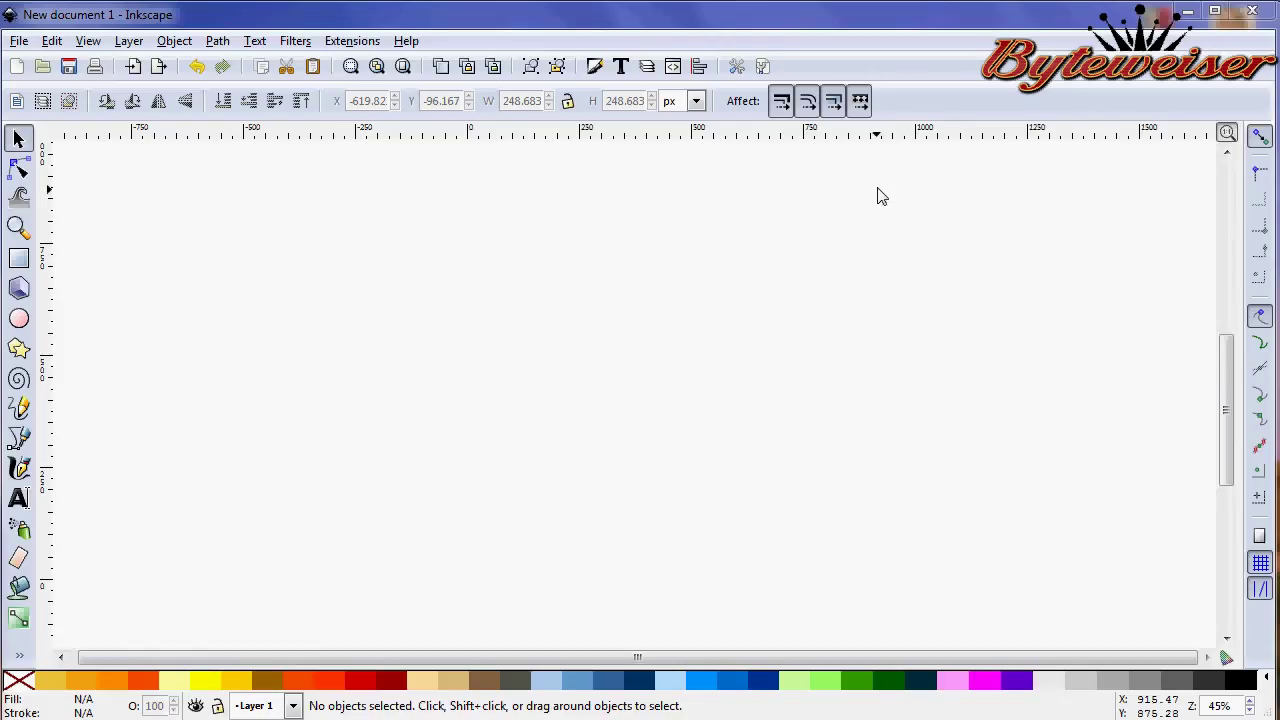
Step: Draw an 8-corner blue star near the page's top-left and shift it slightly down-right
left_click(19, 348)
left_click_drag(124, 203, 177, 249)
key("s")
left_click_drag(139, 209, 182, 251)
Step: Twist the star's inner points into a pinwheel, then nudge the star slightly up-left
key("space")
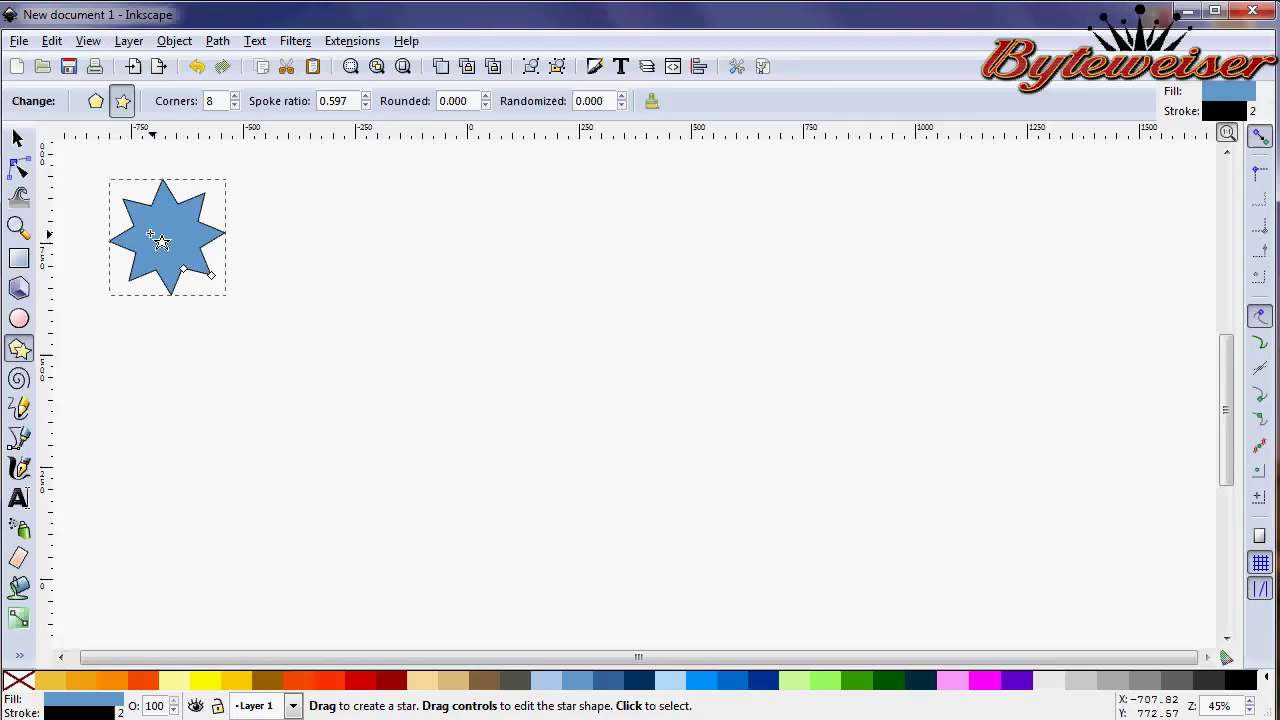
left_click_drag(184, 271, 203, 264)
key("space")
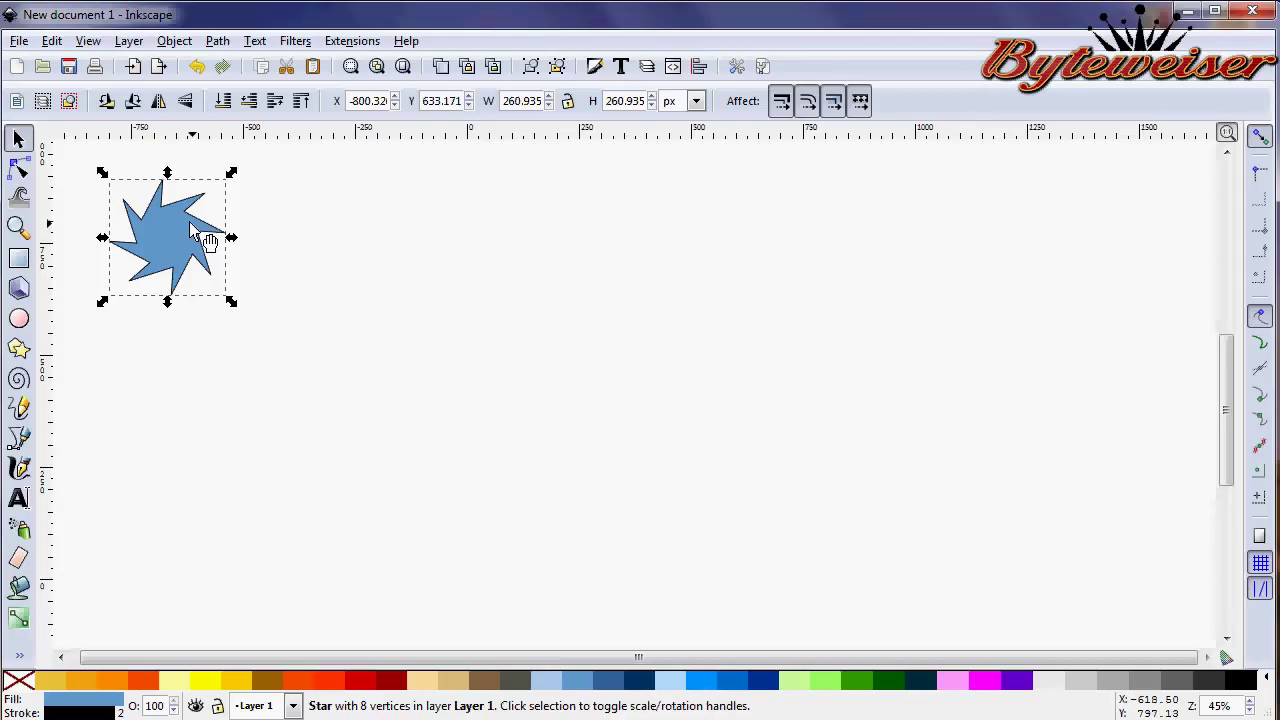
left_click_drag(190, 225, 186, 218)
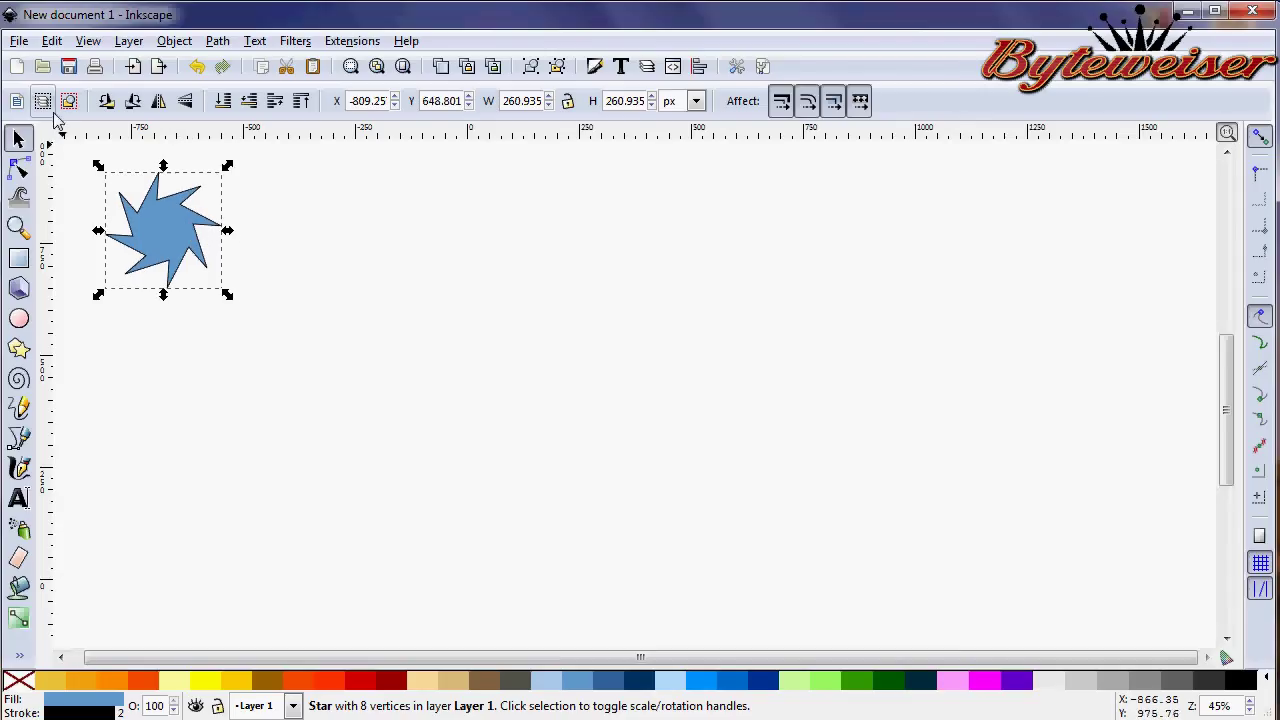
Step: Open the Create Tiled Clones dialog from Edit > Clone for the star
left_click(52, 42)
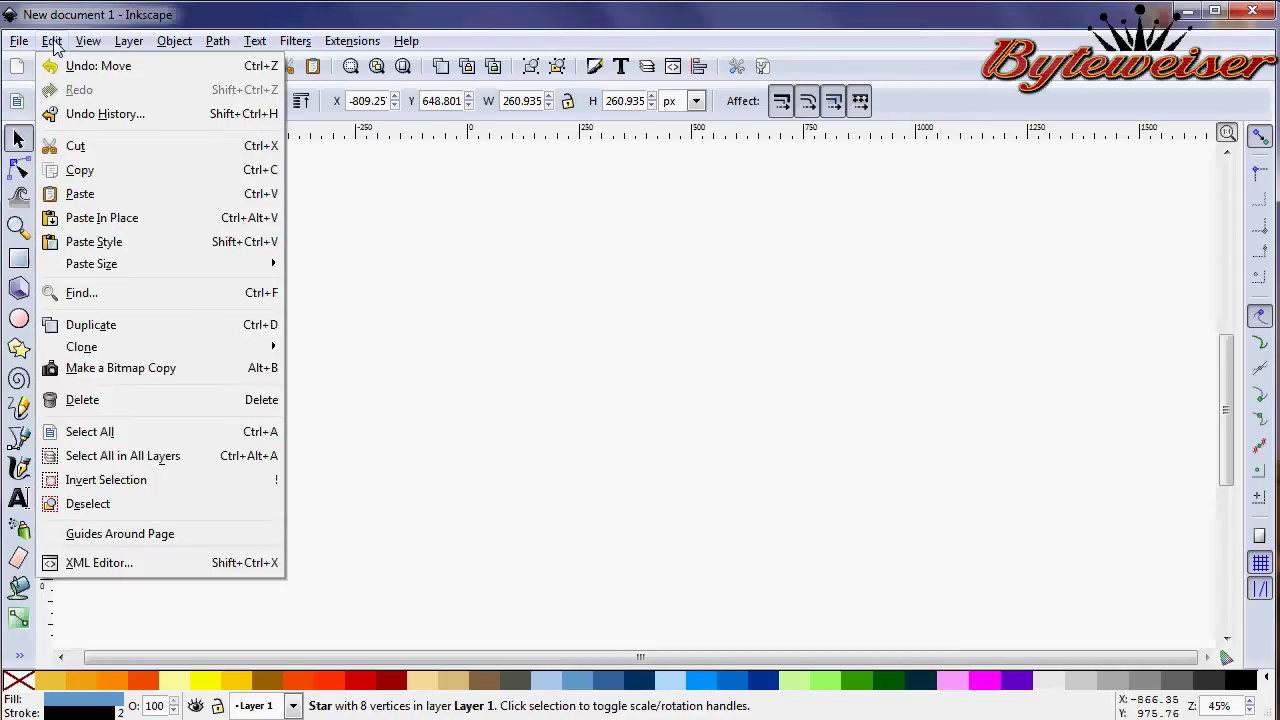
mouse_move(117, 349)
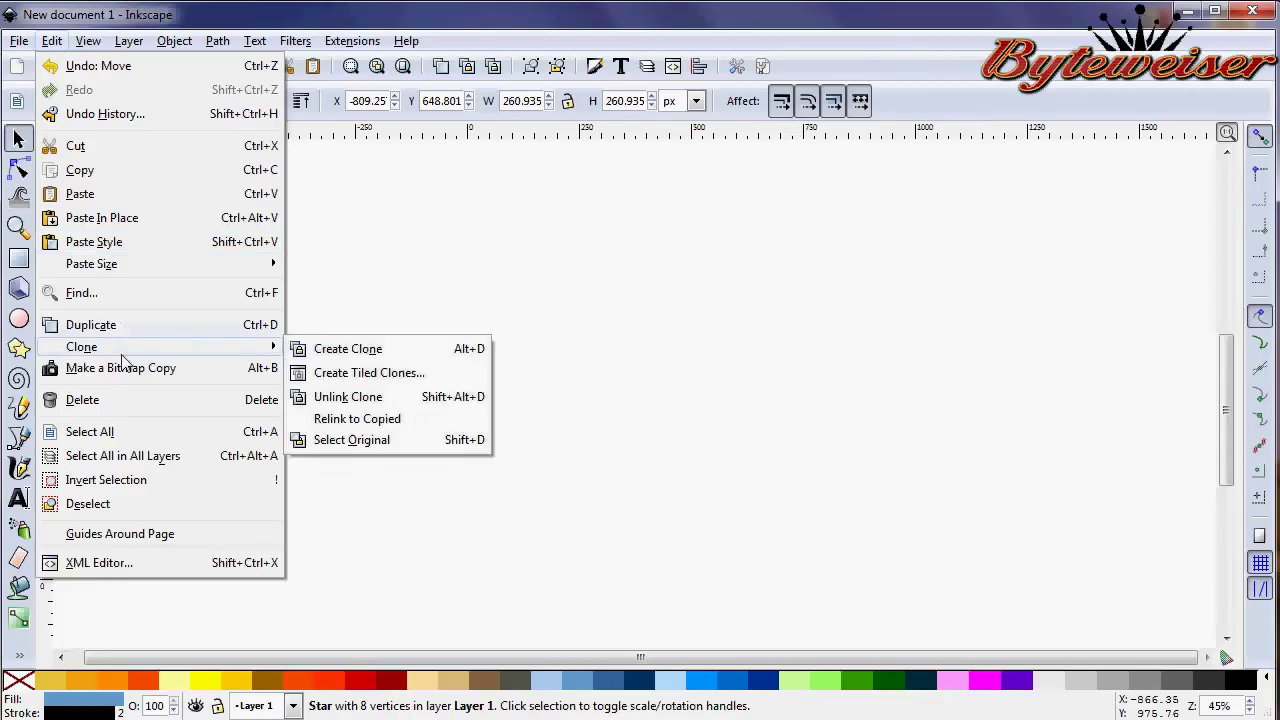
left_click(335, 372)
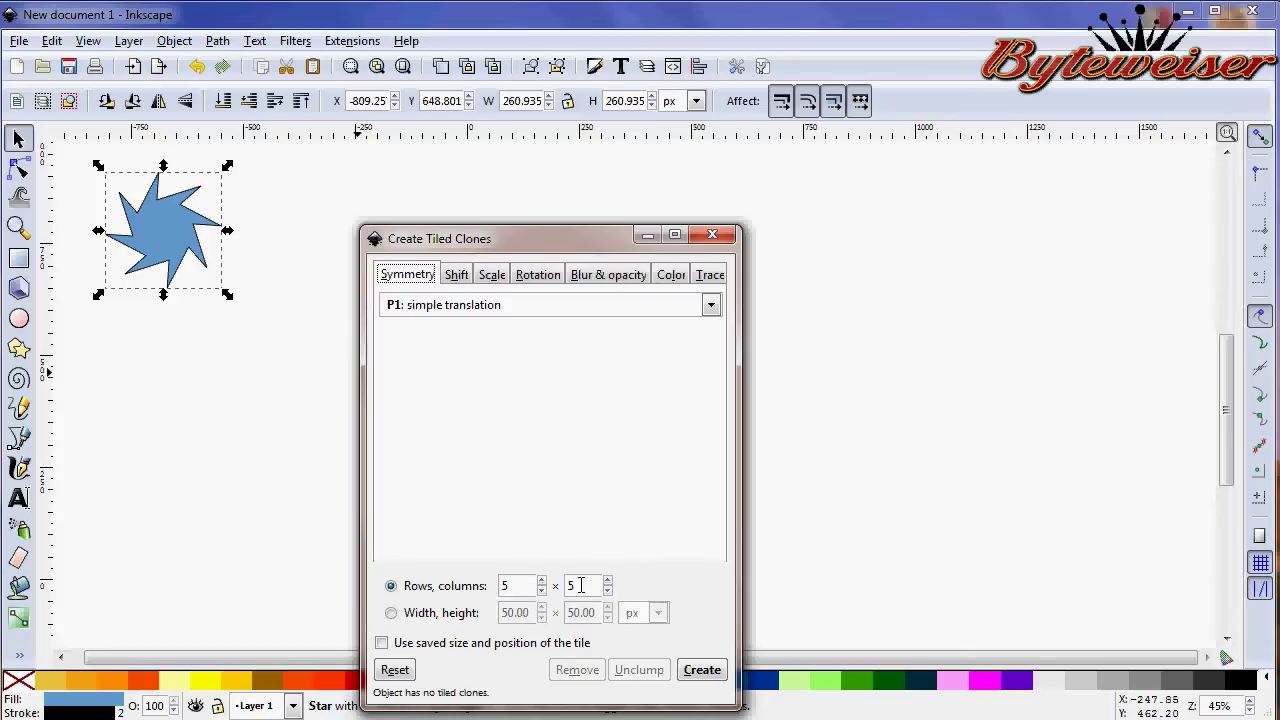
Step: Review the Shift, Scale, Rotation and Trace tabs, ending on Blur & opacity
left_click(456, 276)
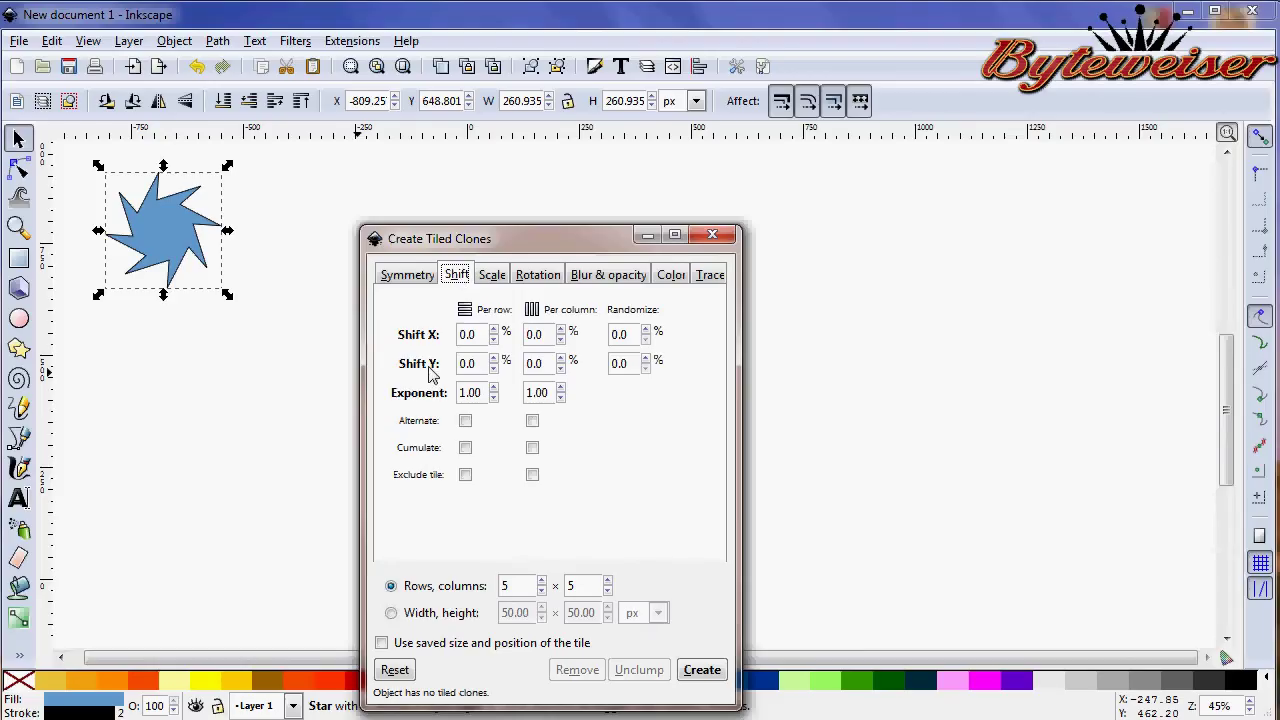
left_click(497, 279)
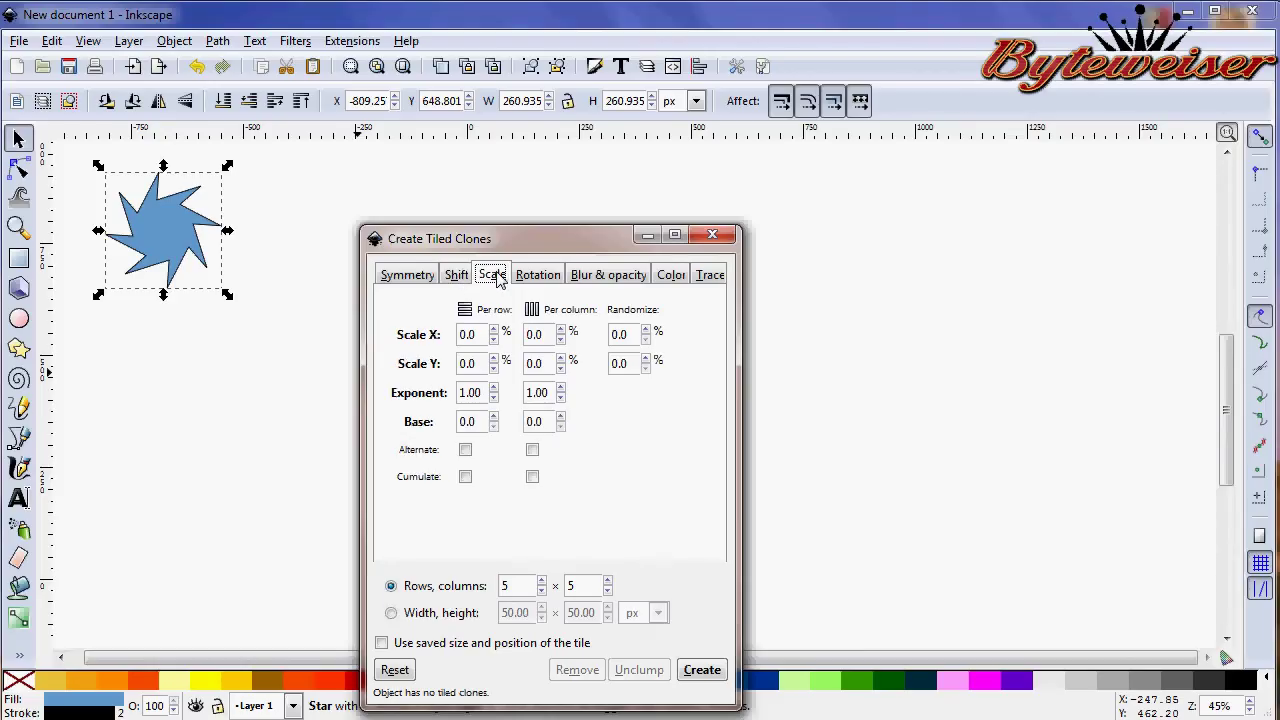
left_click(538, 280)
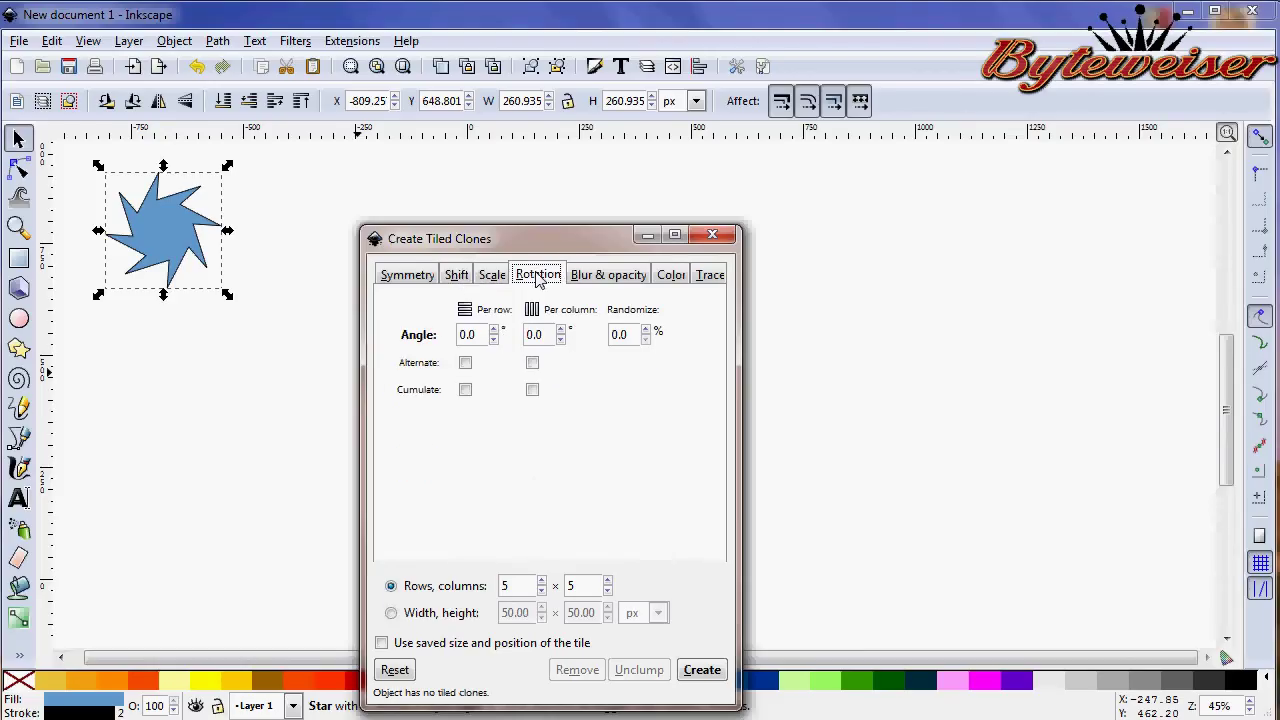
left_click(709, 276)
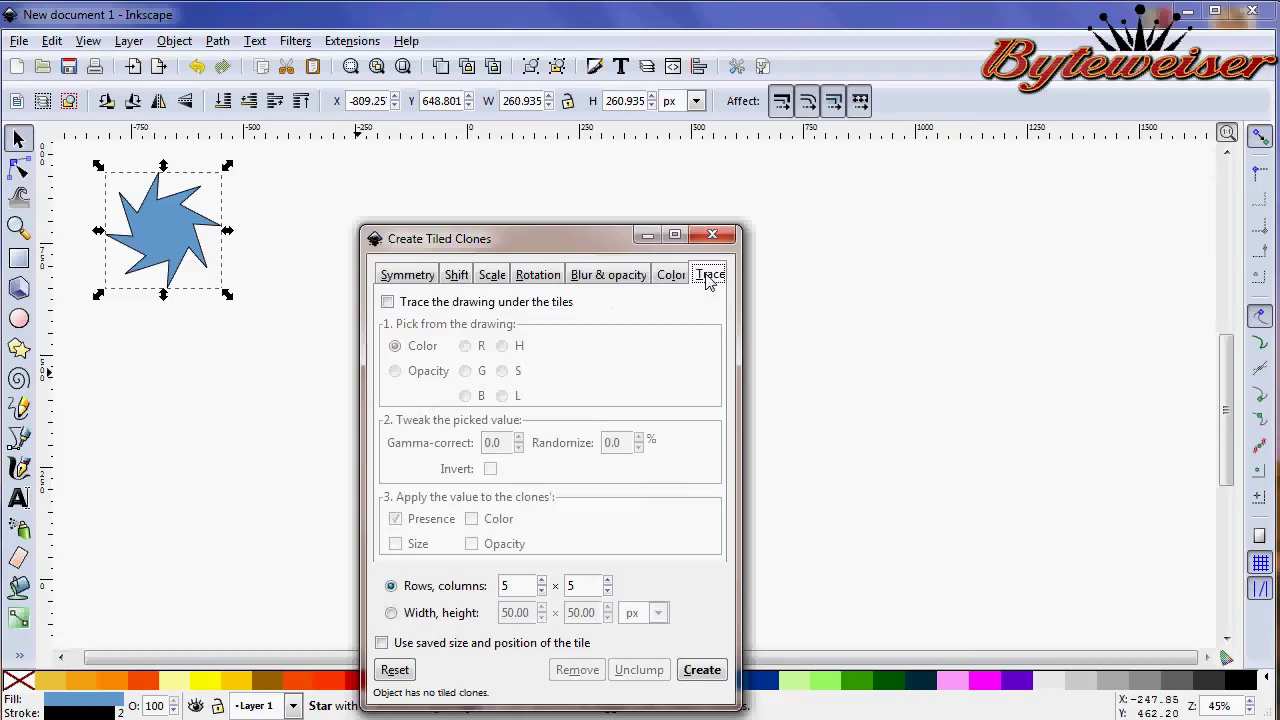
left_click(625, 276)
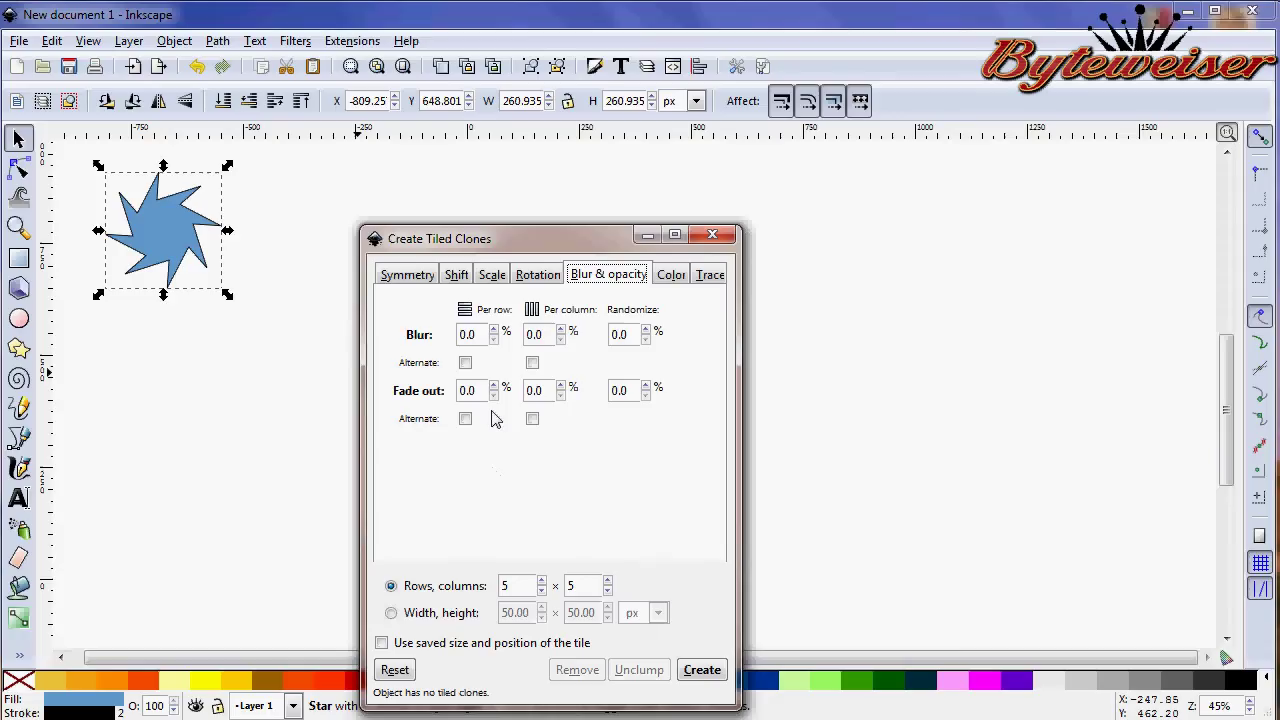
Step: Set Blur per row to 10.0%, create the 5×5 clone grid, and zoom out to inspect it
left_click(480, 334)
left_click_drag(480, 334, 450, 340)
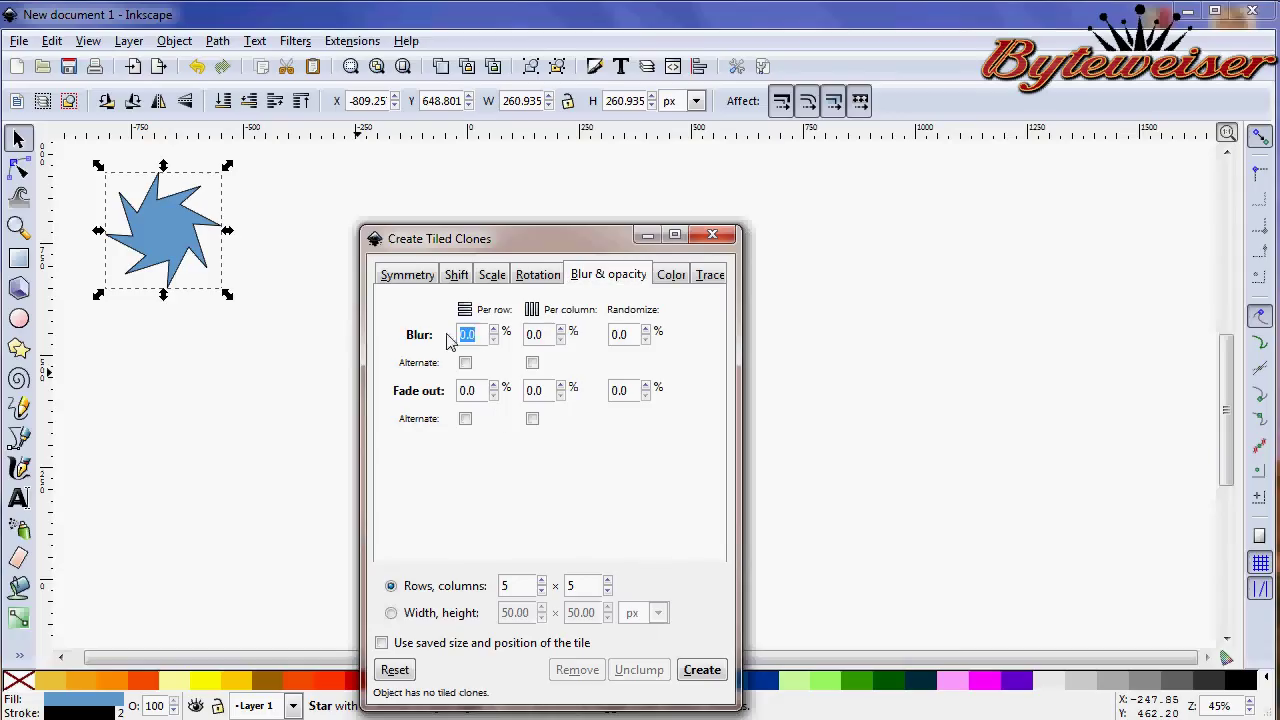
type("10.0")
left_click(703, 670)
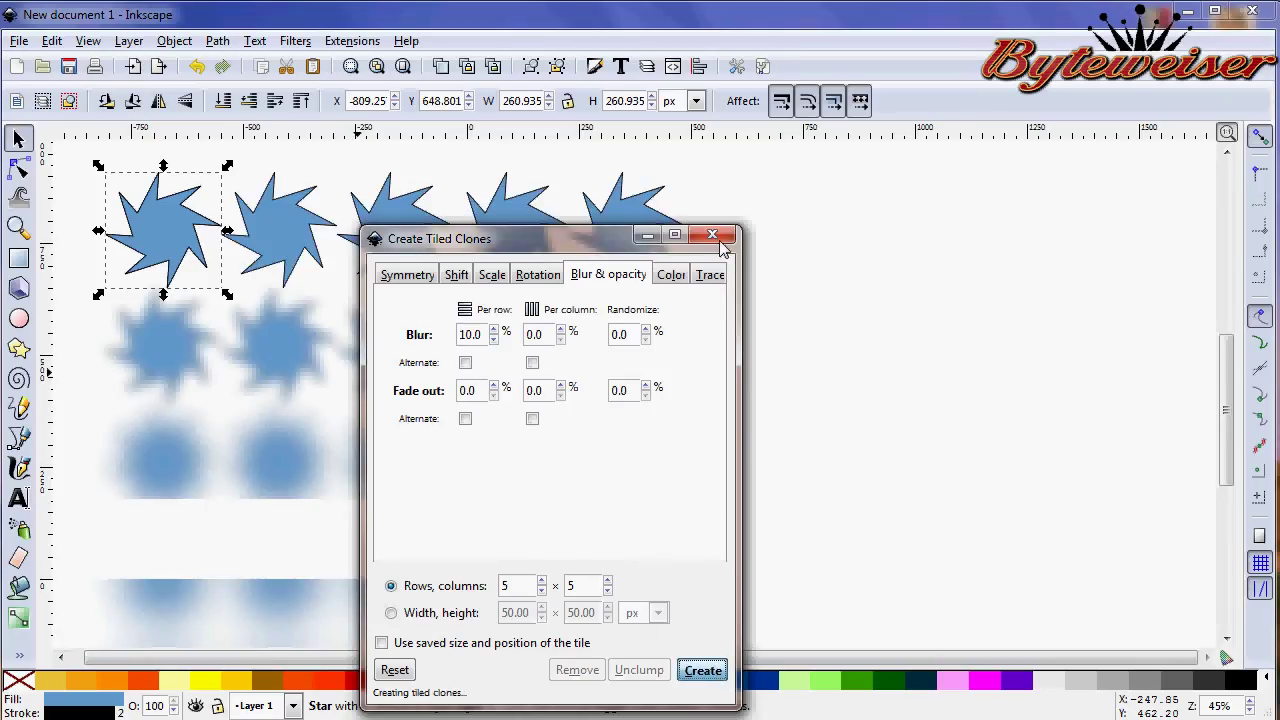
key("Escape")
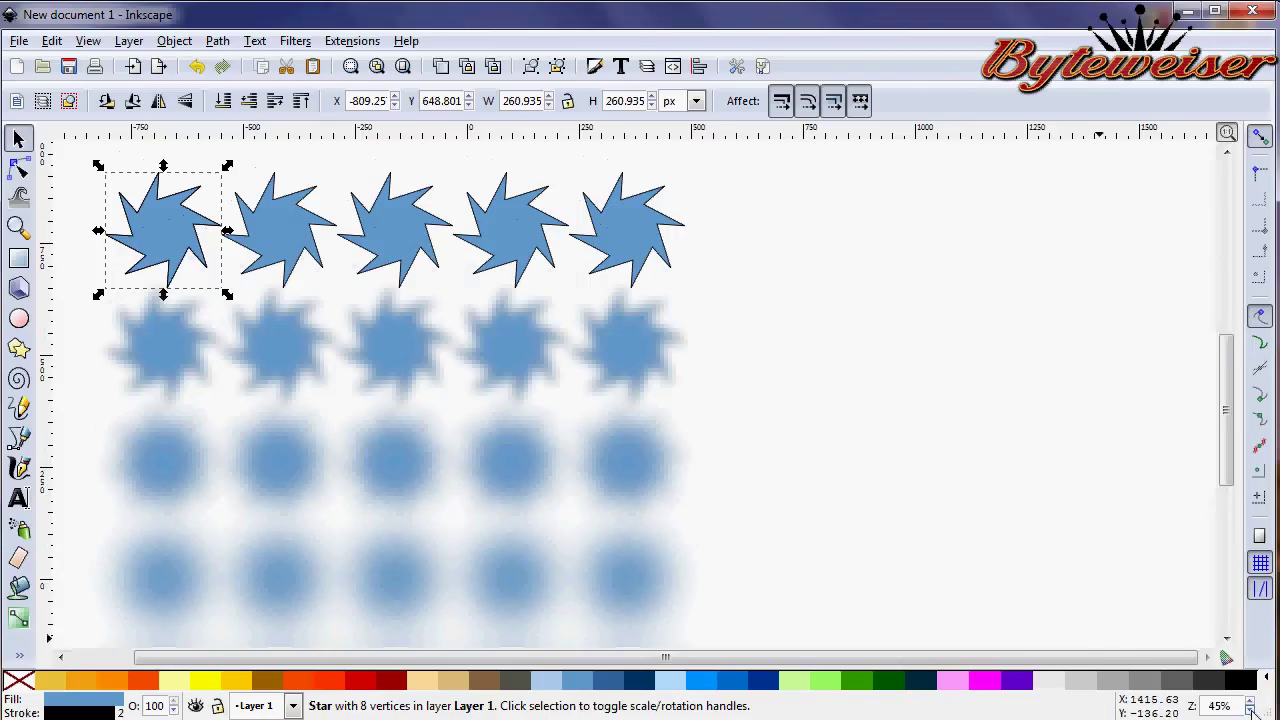
scroll(1245, 708, "down", 3)
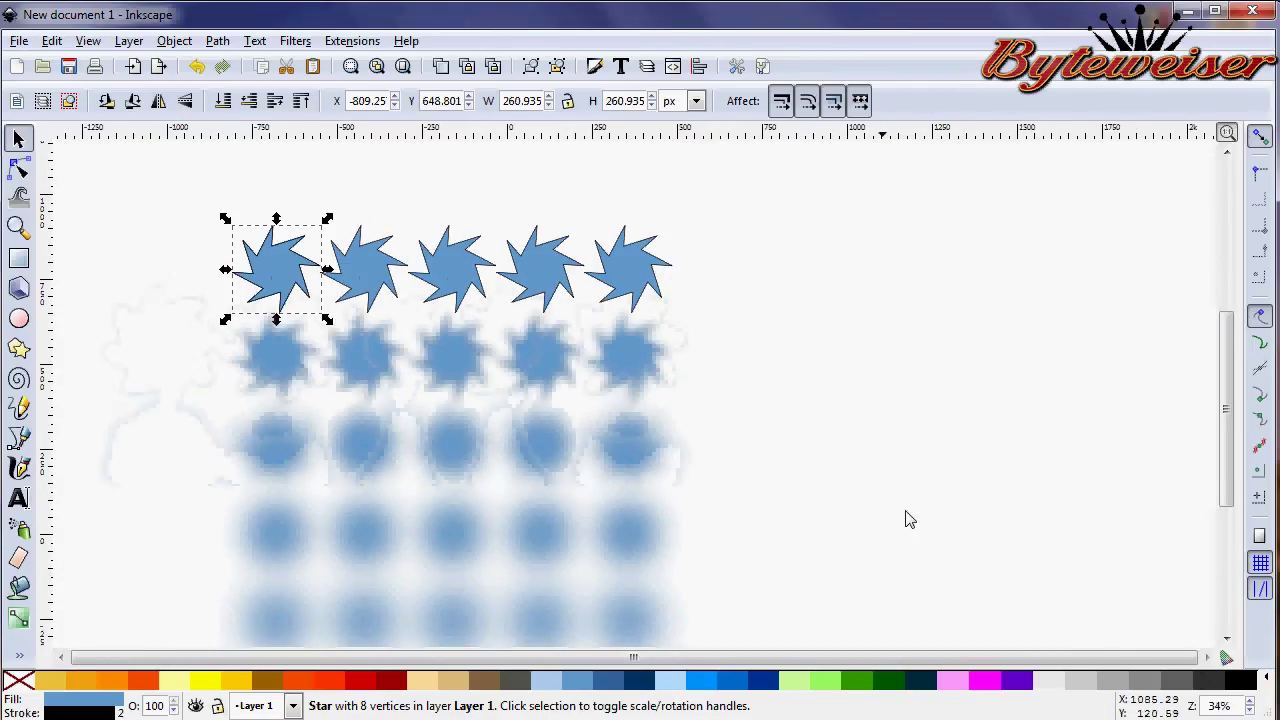
scroll(905, 519, "down", 1)
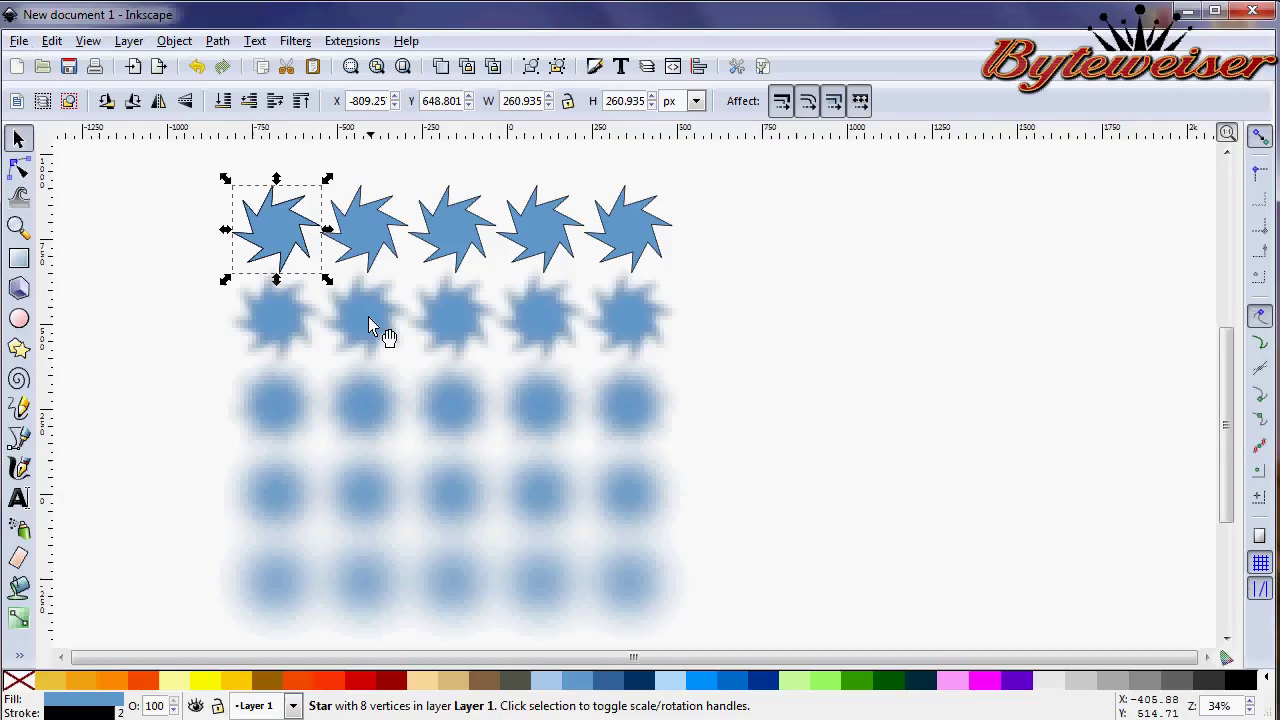
Step: Undo the row-blurred clones and reopen Create Tiled Clones on the Blur & opacity tab
key("ctrl+z")
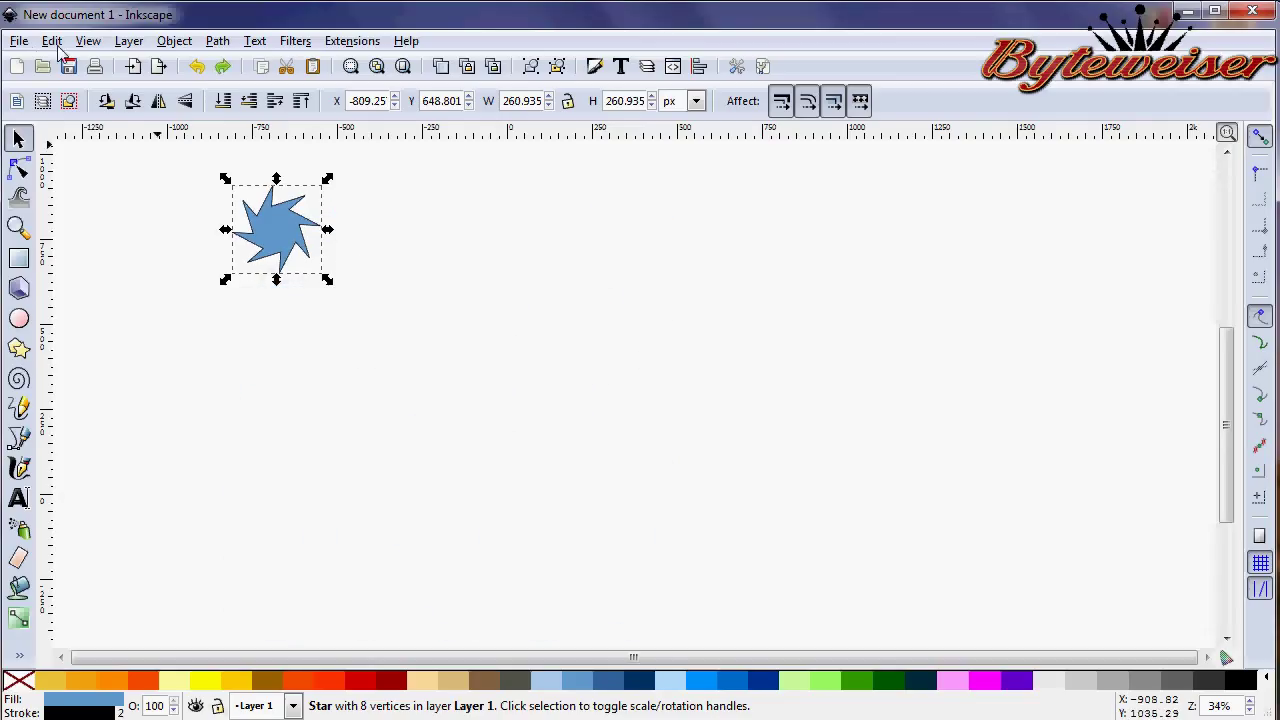
left_click(51, 40)
mouse_move(250, 348)
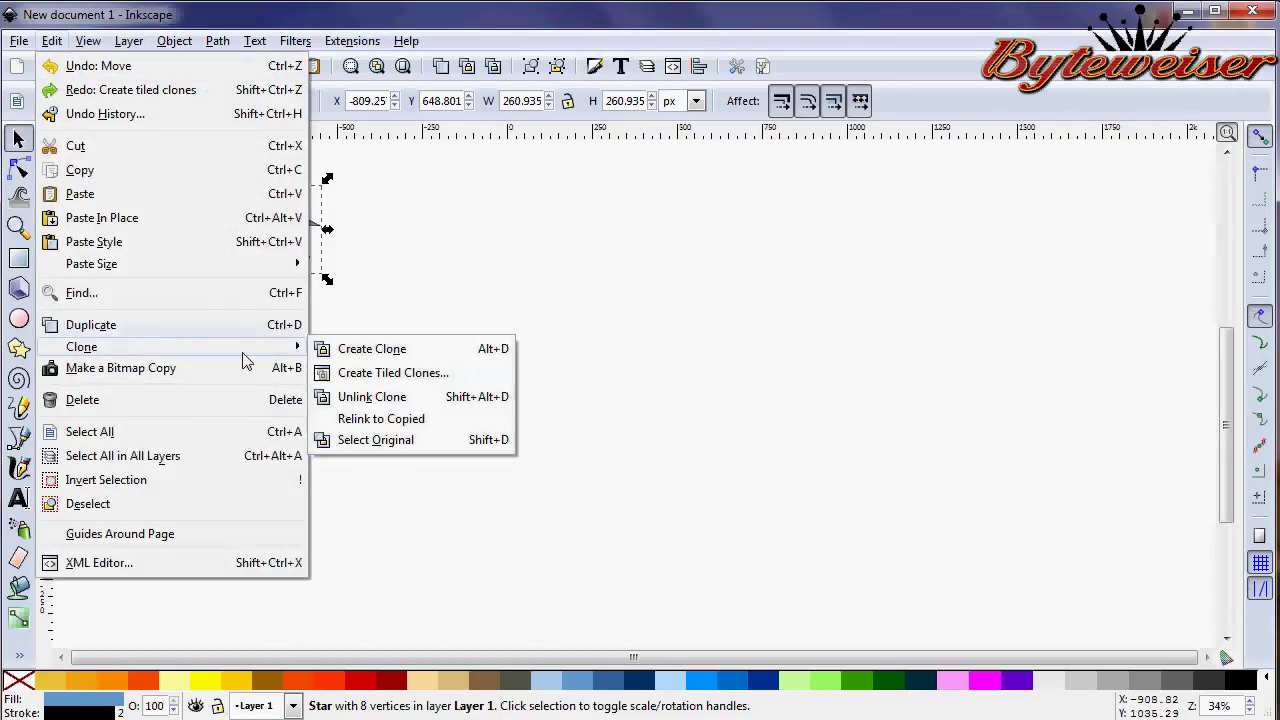
left_click(421, 378)
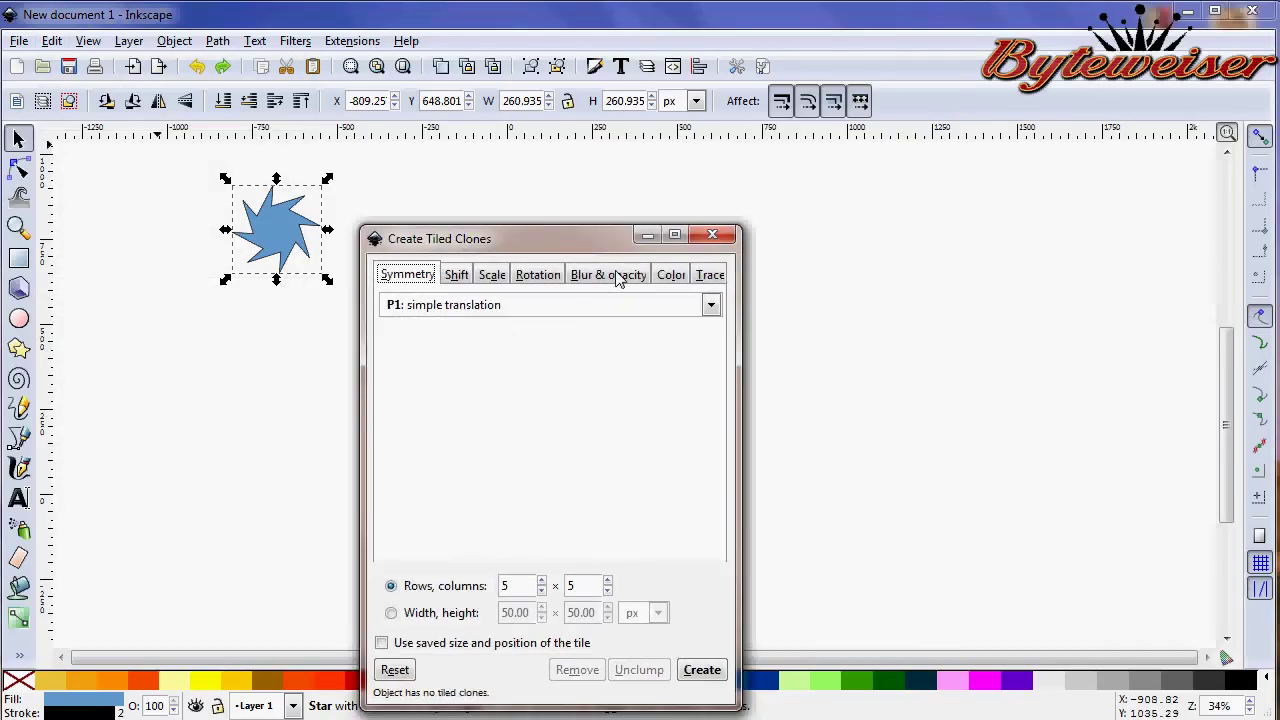
left_click(607, 276)
Step: Set Blur per row to 0 and per column to 10.0%, then create the clone grid
left_click_drag(478, 338, 415, 337)
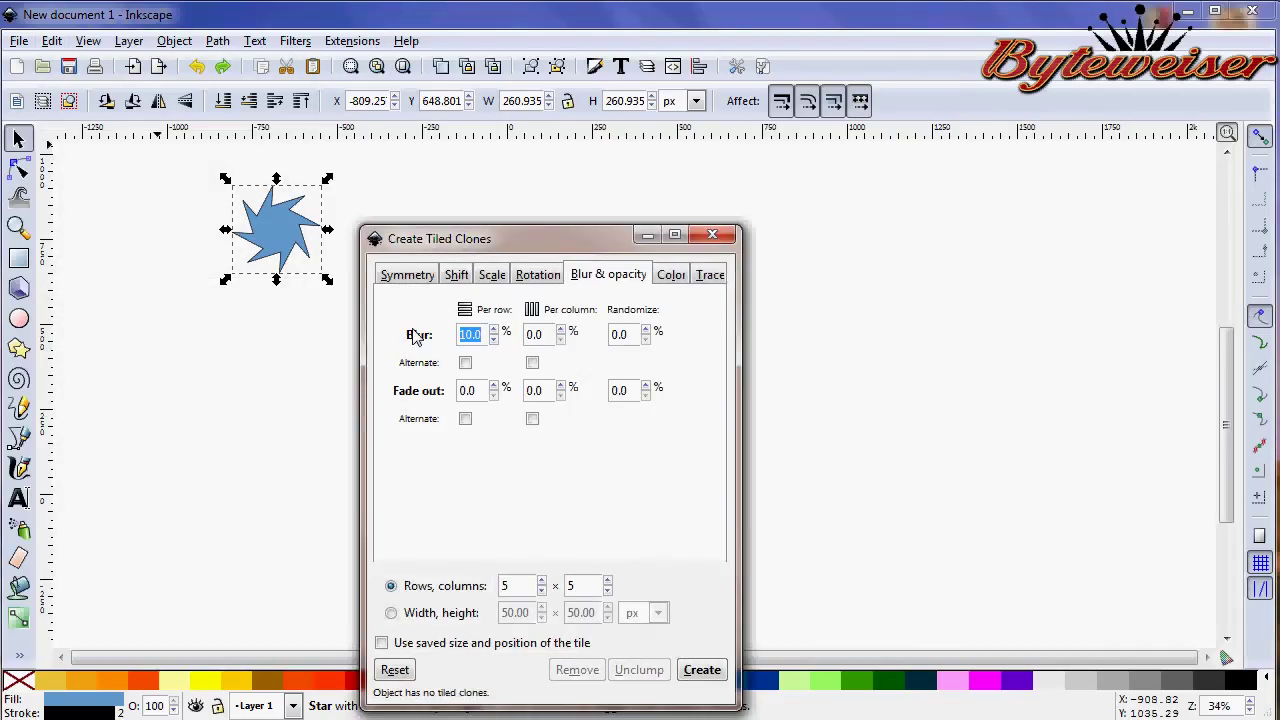
type("0")
left_click(548, 335)
left_click_drag(548, 335, 505, 340)
type("10.0")
left_click(704, 672)
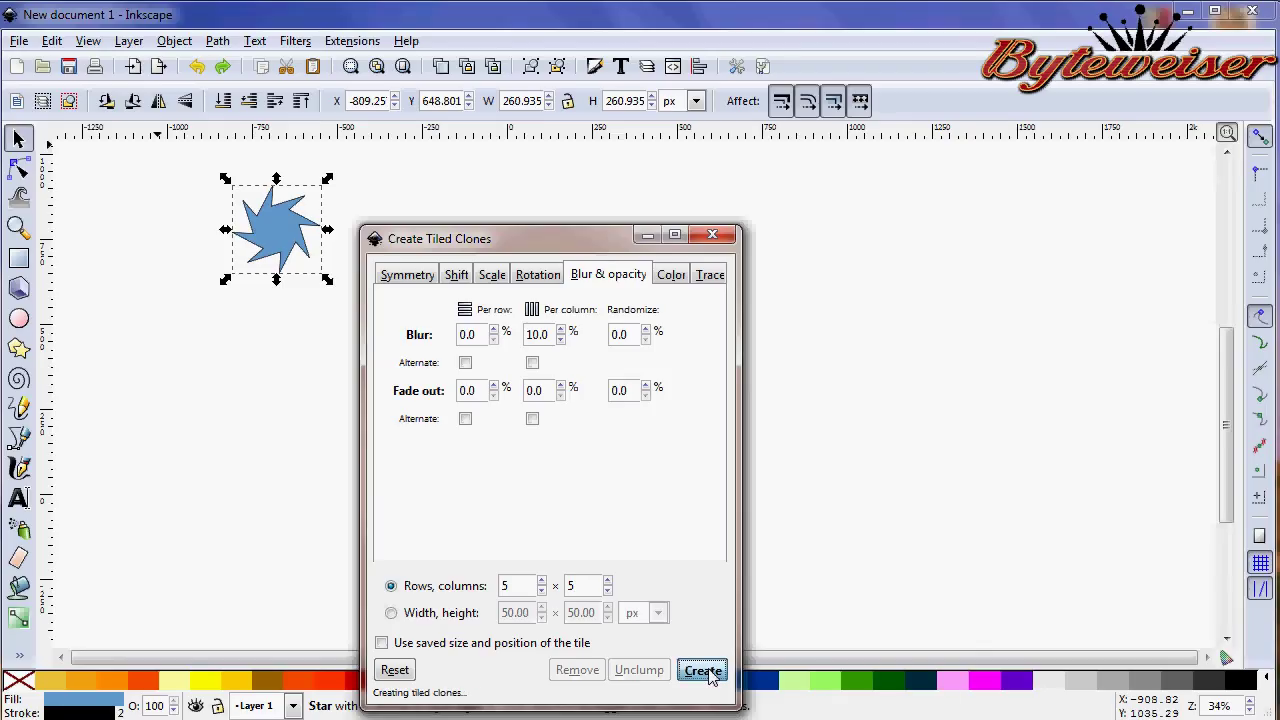
left_click(712, 234)
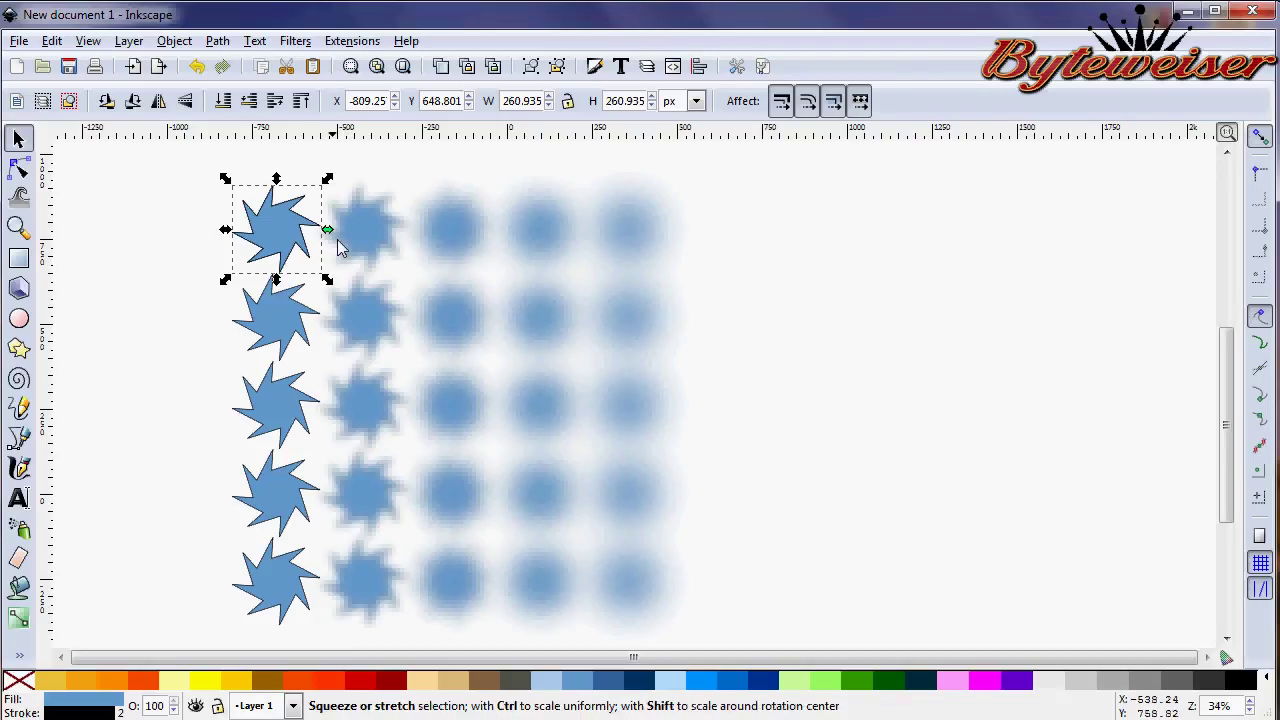
Step: Undo the column-blurred clones and reopen Create Tiled Clones on Blur & opacity
key("ctrl+z")
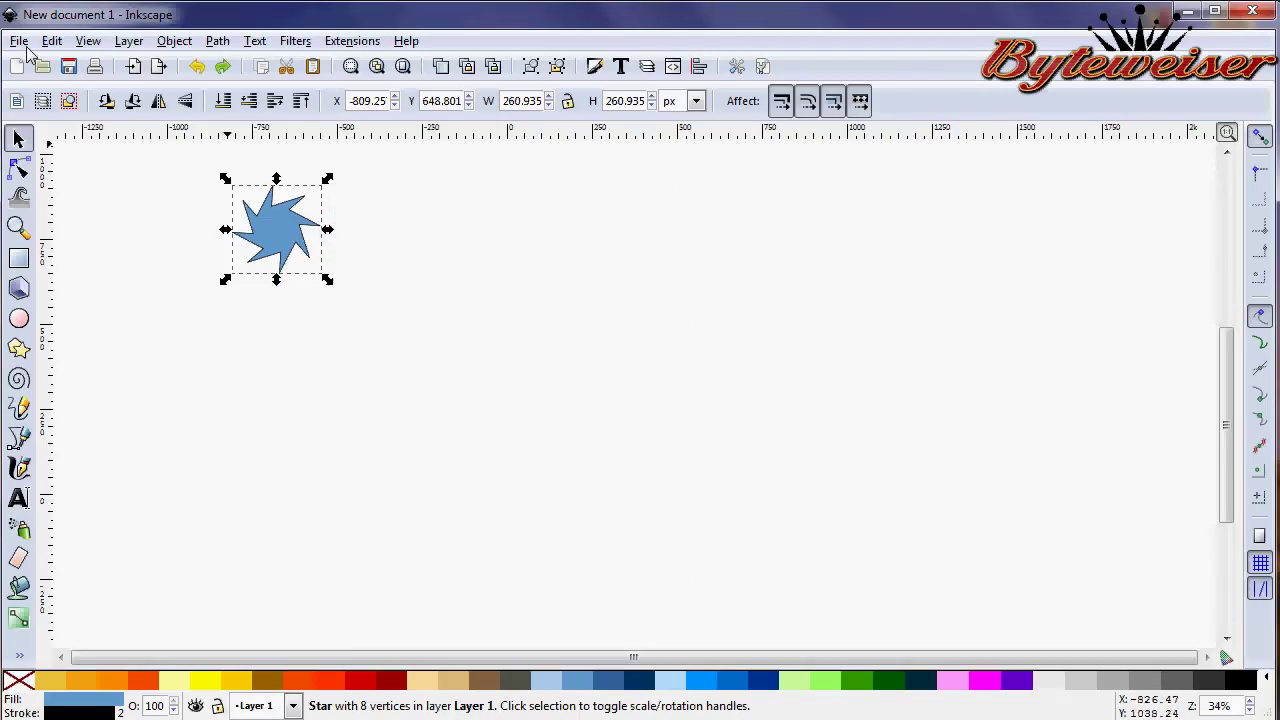
left_click(51, 40)
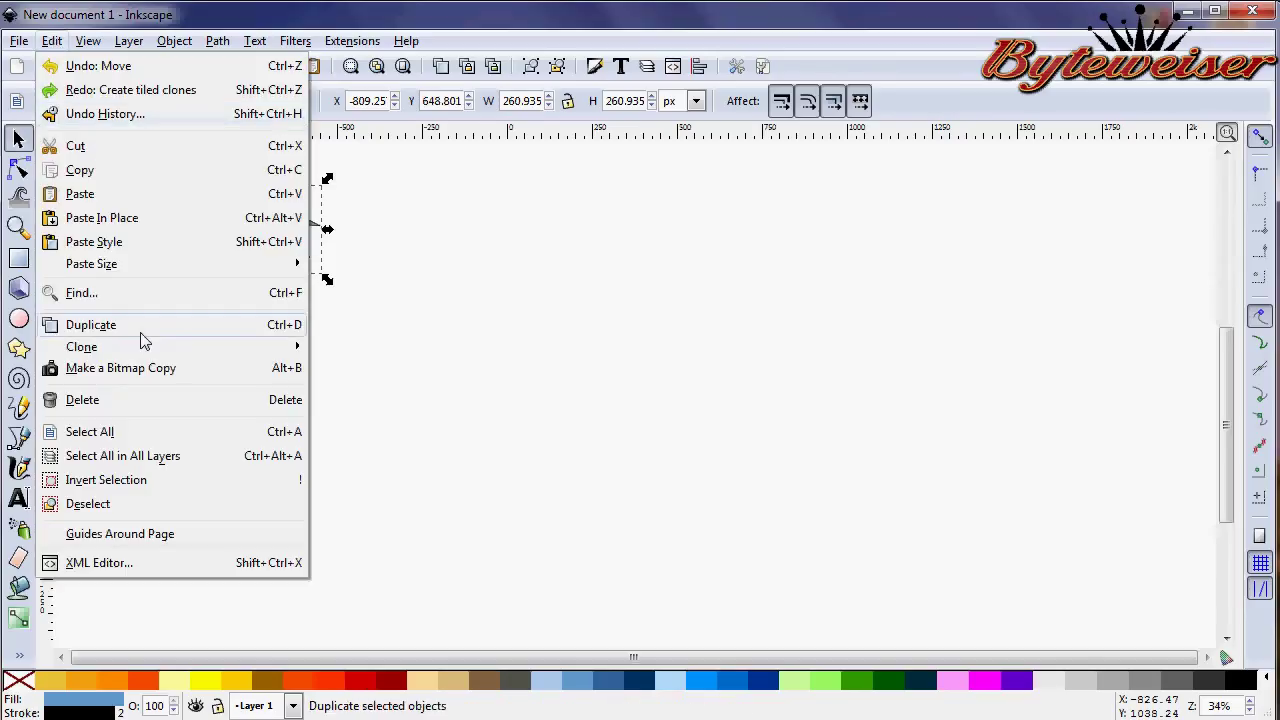
mouse_move(143, 348)
left_click(371, 375)
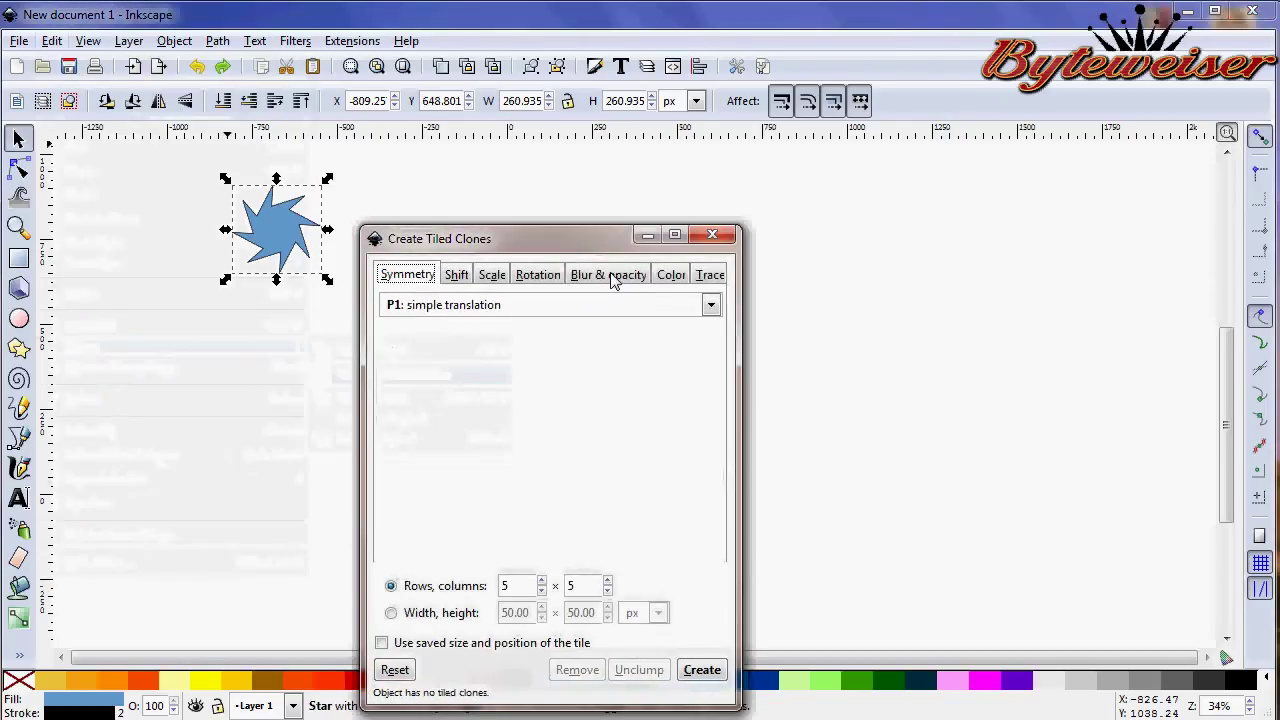
left_click(613, 276)
Step: Set Blur per row back to 10.0% alongside per column, then create the clone grid
left_click(472, 334)
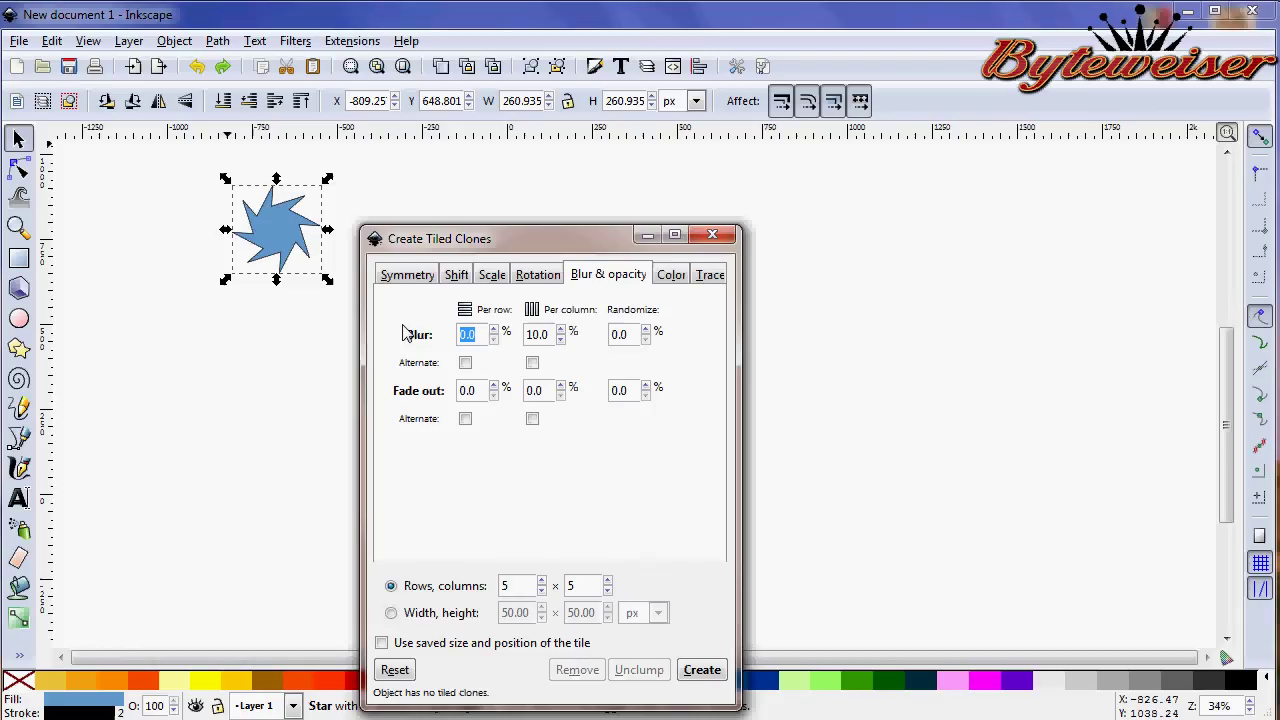
type("10.0")
left_click(703, 672)
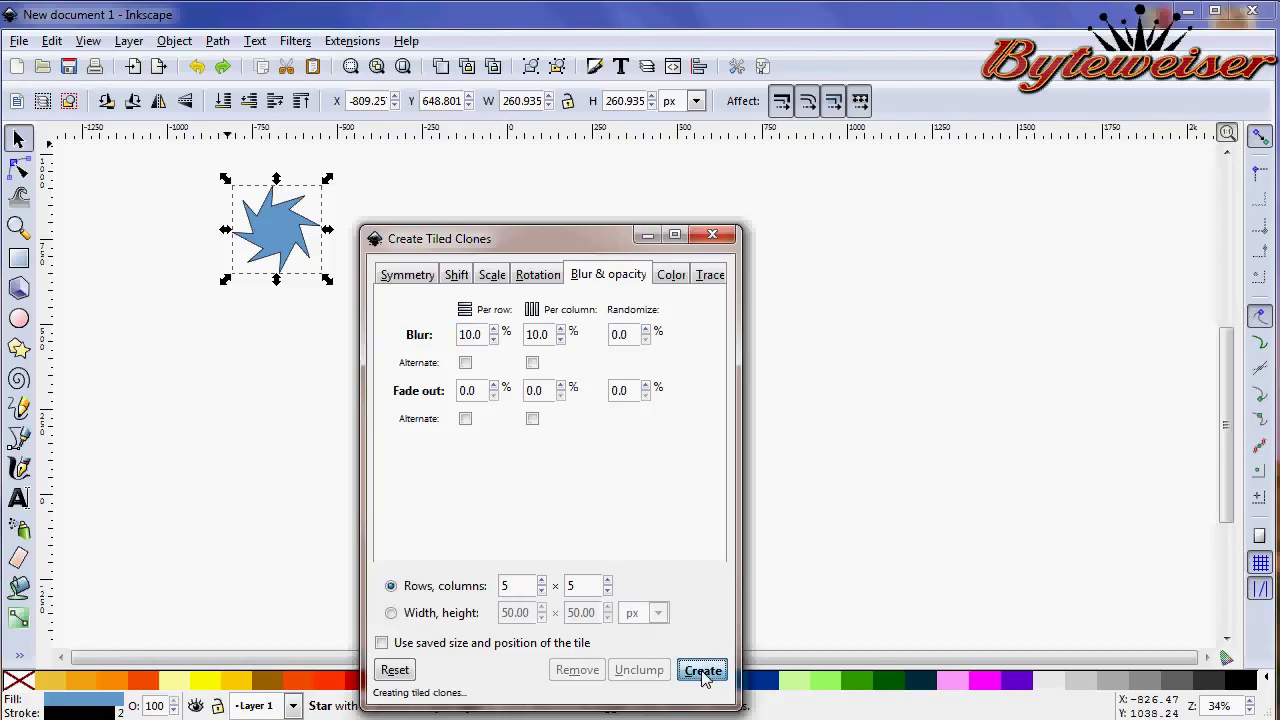
left_click(711, 236)
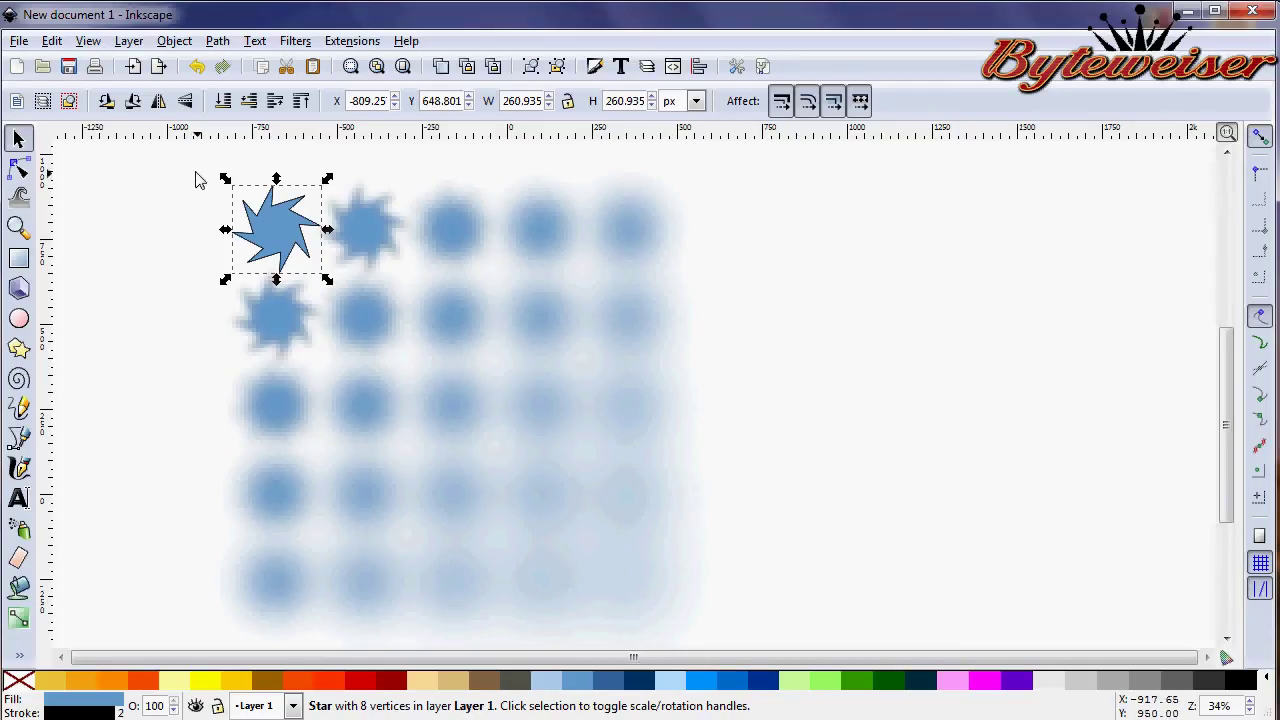
key("ctrl")
Step: Undo the clone grid and reopen Create Tiled Clones on the Blur & opacity tab
key("ctrl+z")
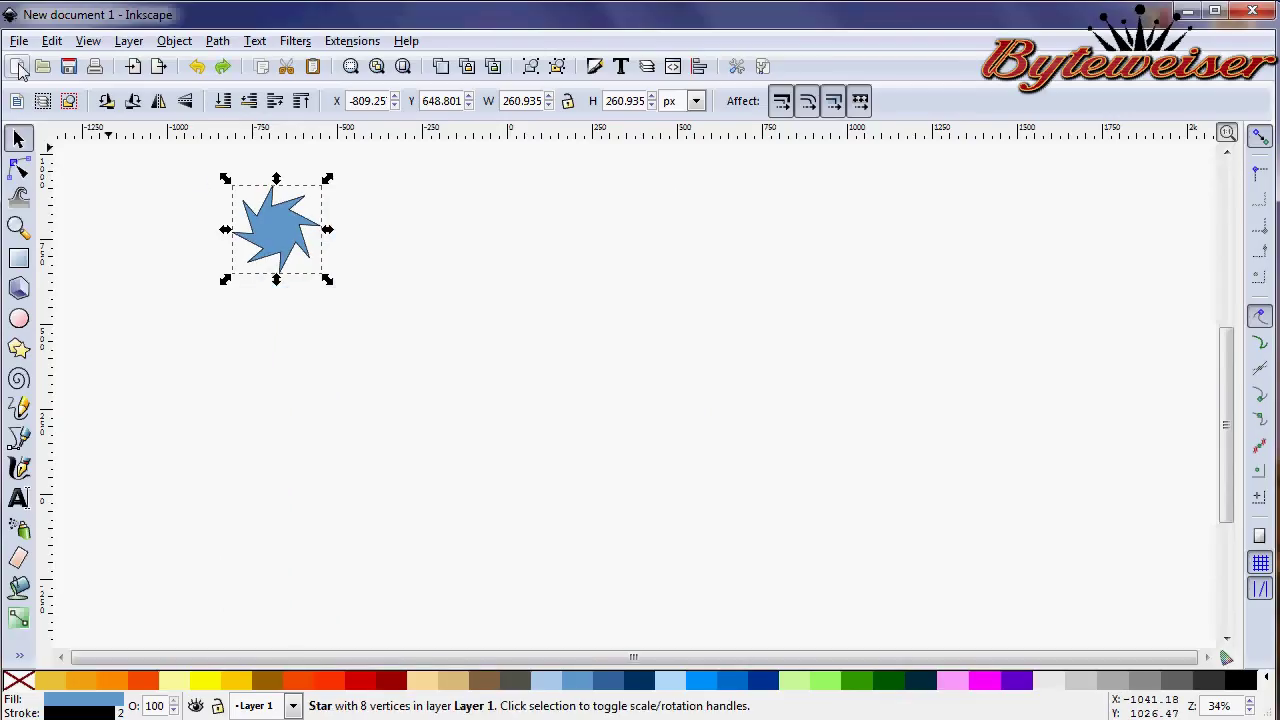
left_click(18, 40)
mouse_move(51, 40)
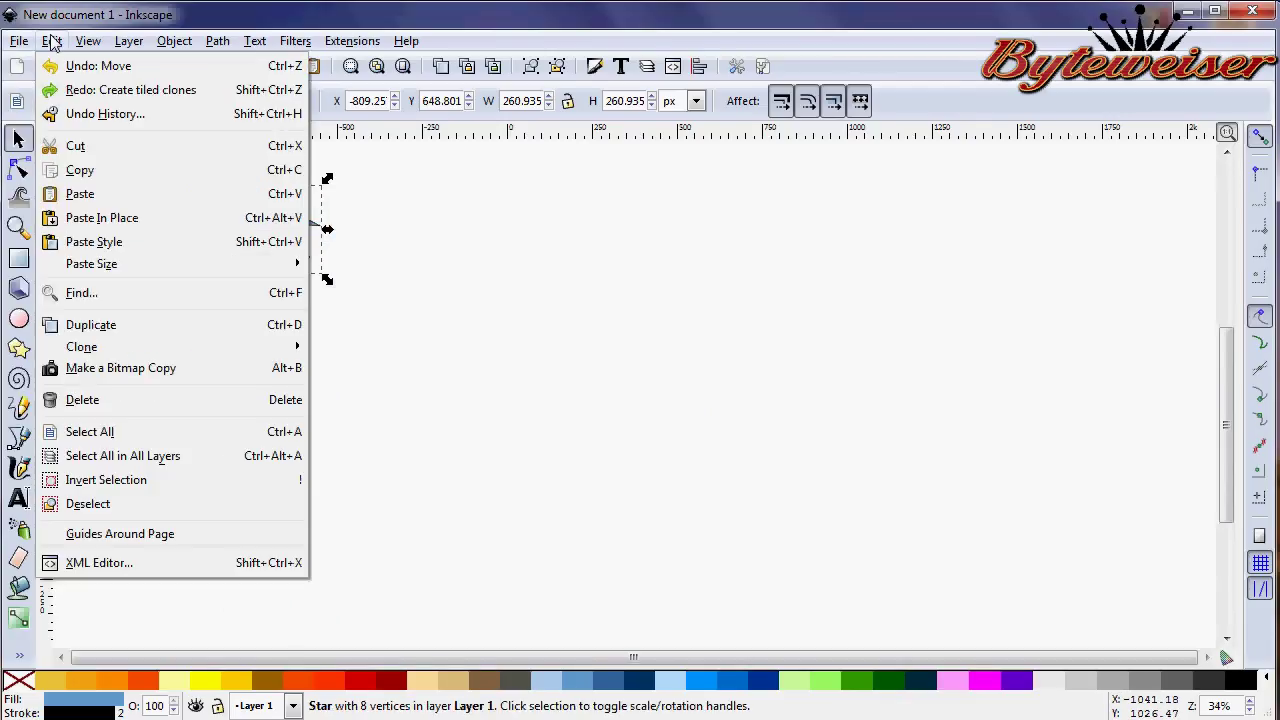
mouse_move(120, 346)
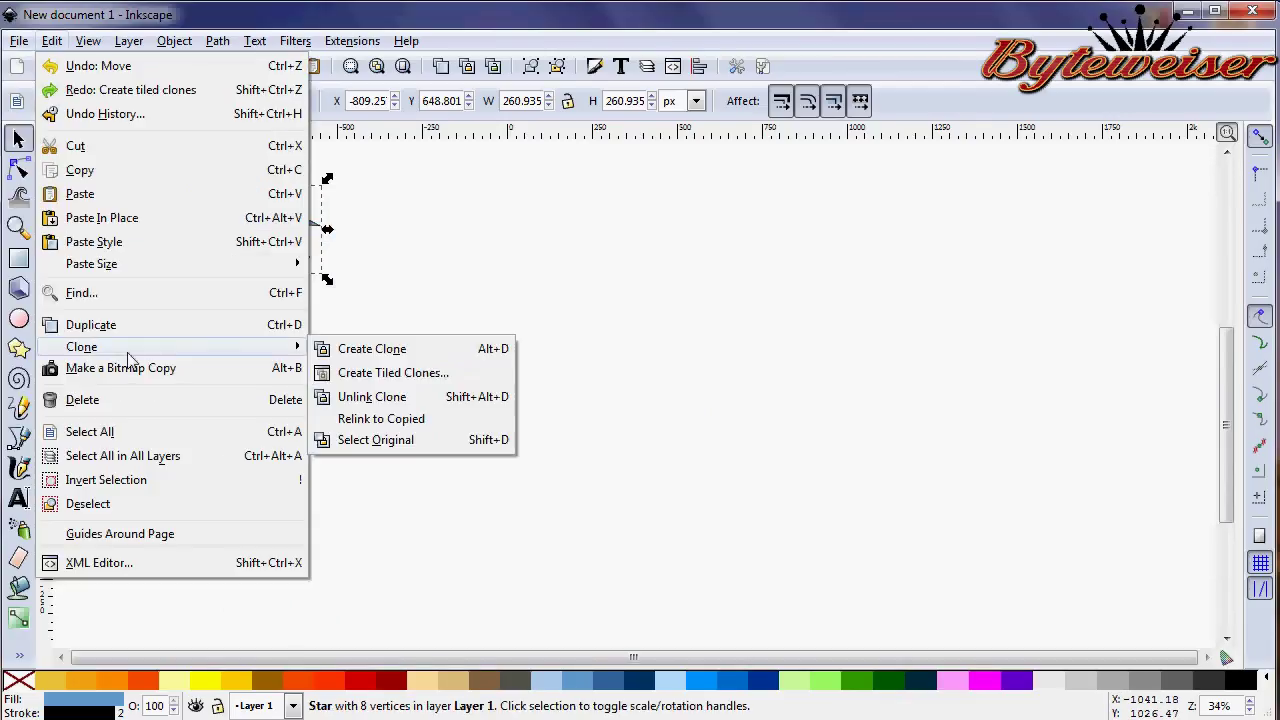
left_click(400, 373)
left_click(608, 274)
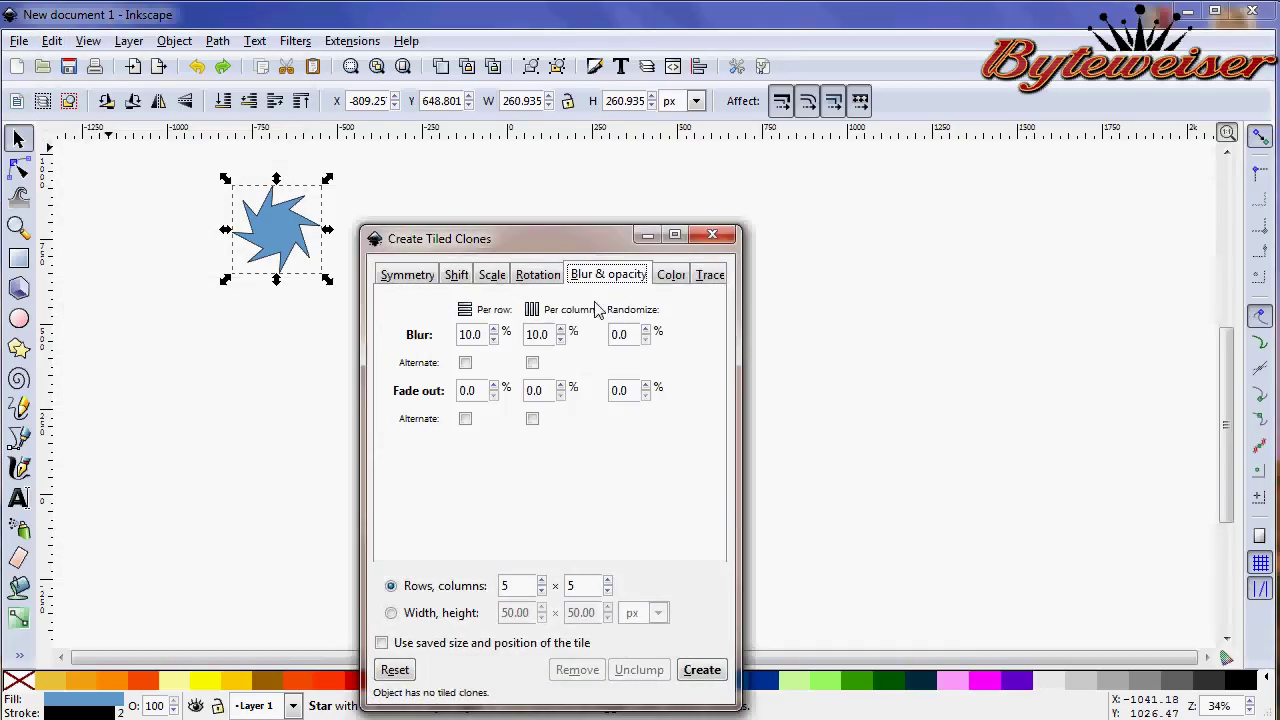
Step: Tick Alternate for both row and column blur, then create the clone grid
left_click(466, 363)
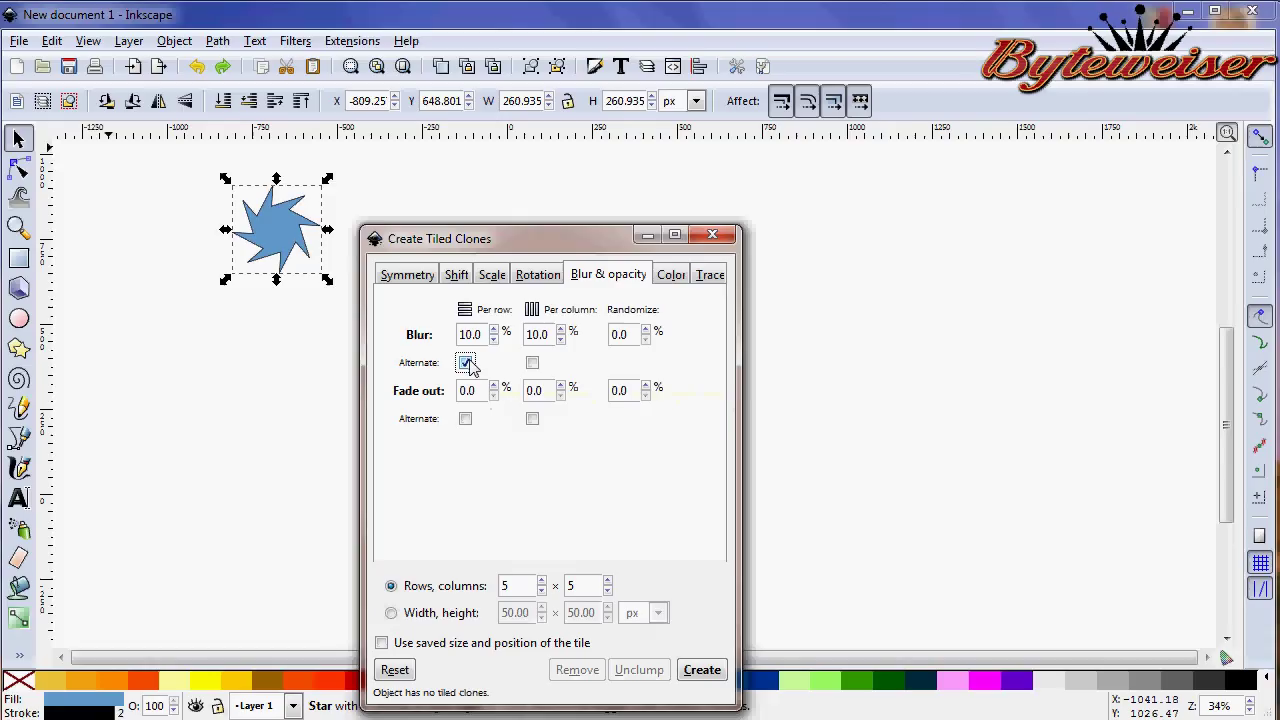
left_click(532, 363)
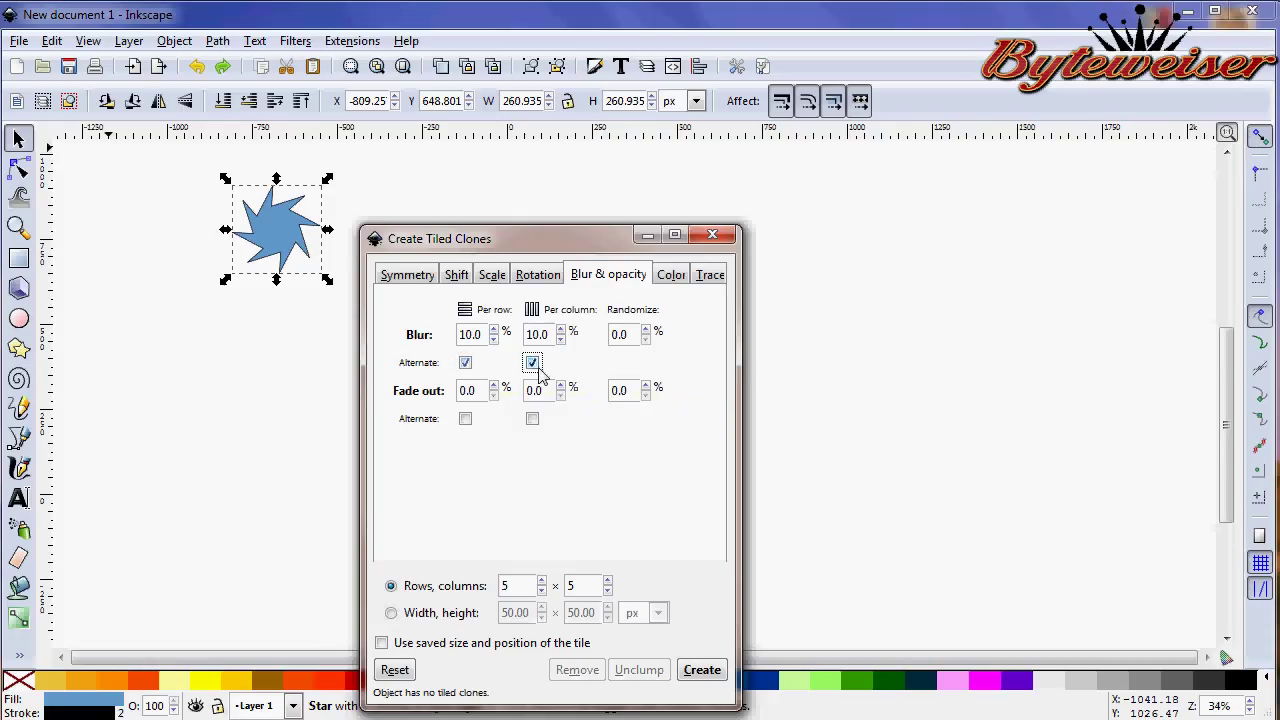
left_click(703, 670)
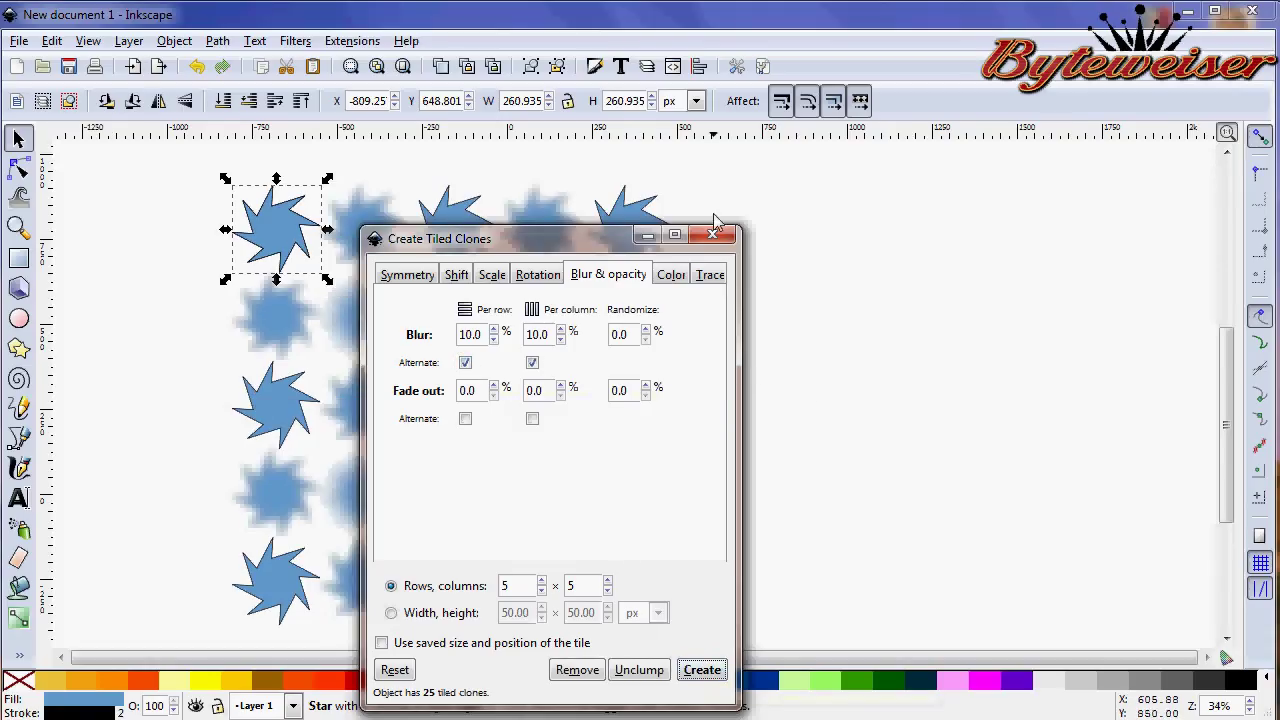
left_click(712, 234)
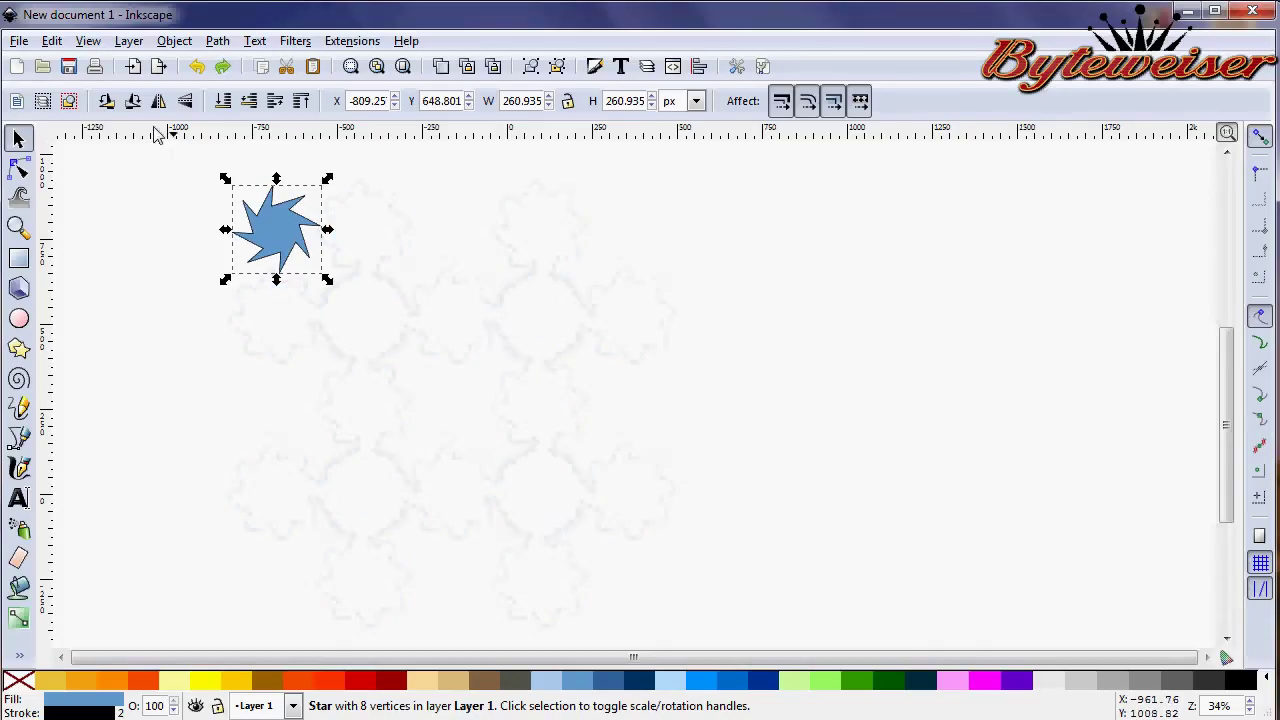
Step: Reopen Create Tiled Clones on the Blur & opacity tab
left_click(50, 41)
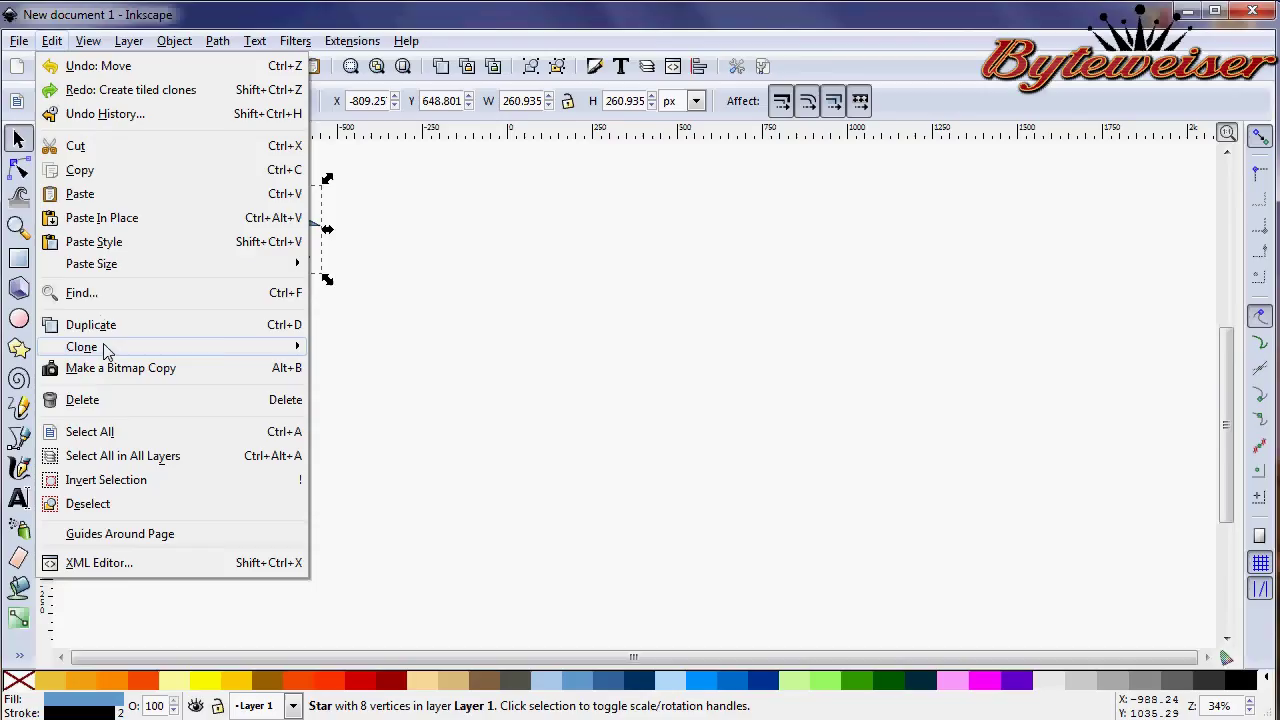
mouse_move(103, 349)
left_click(430, 372)
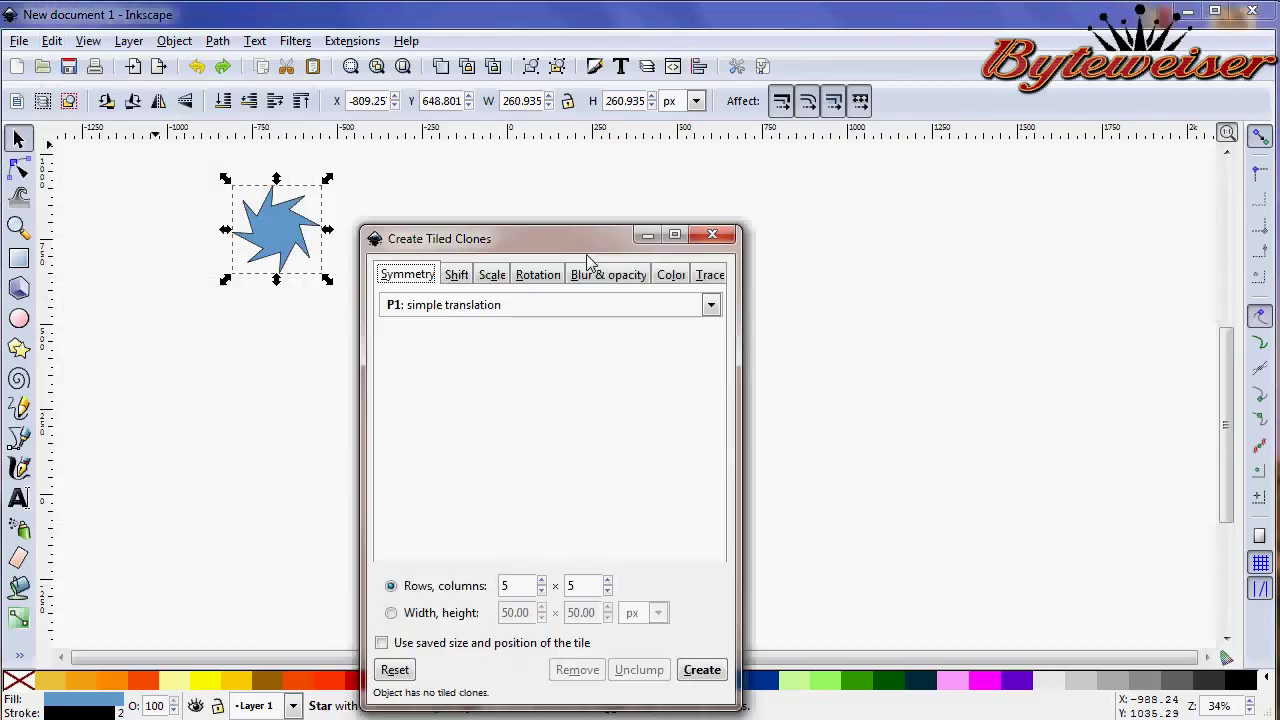
left_click(600, 276)
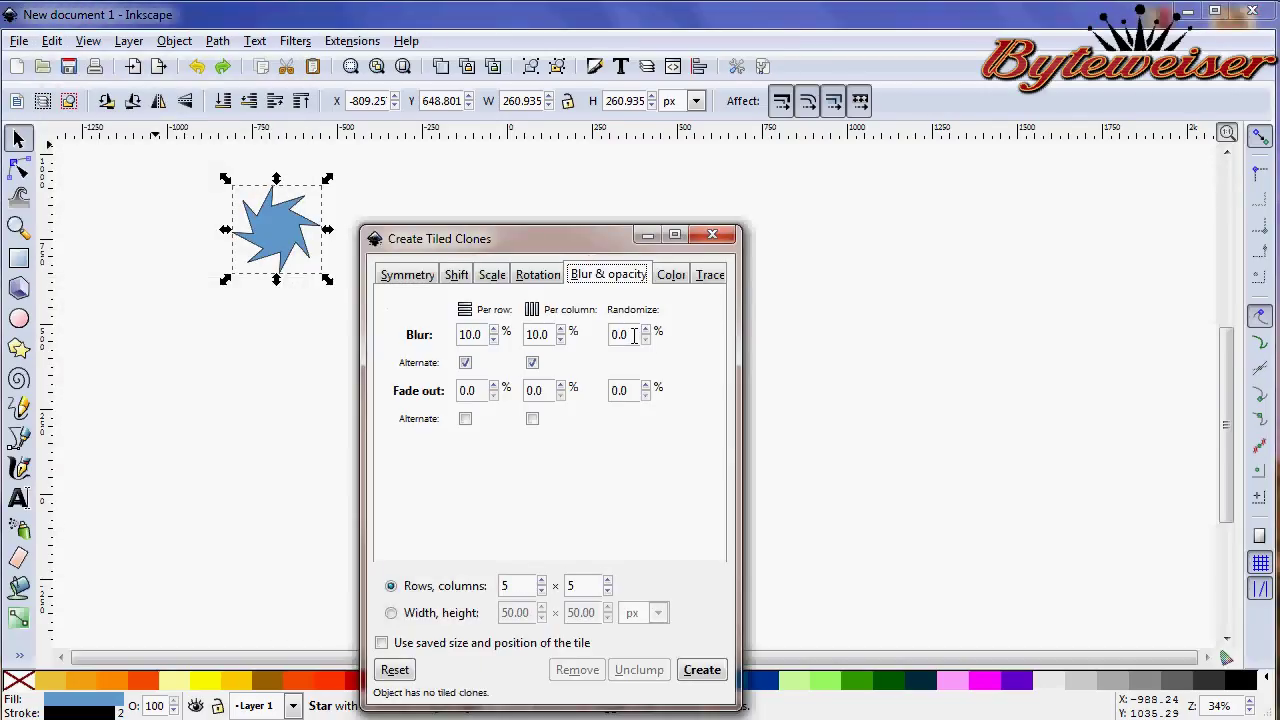
Step: Set Blur randomize to 25.0, create the clone grid, then undo it
left_click_drag(632, 335, 591, 334)
type("25.0")
left_click(703, 670)
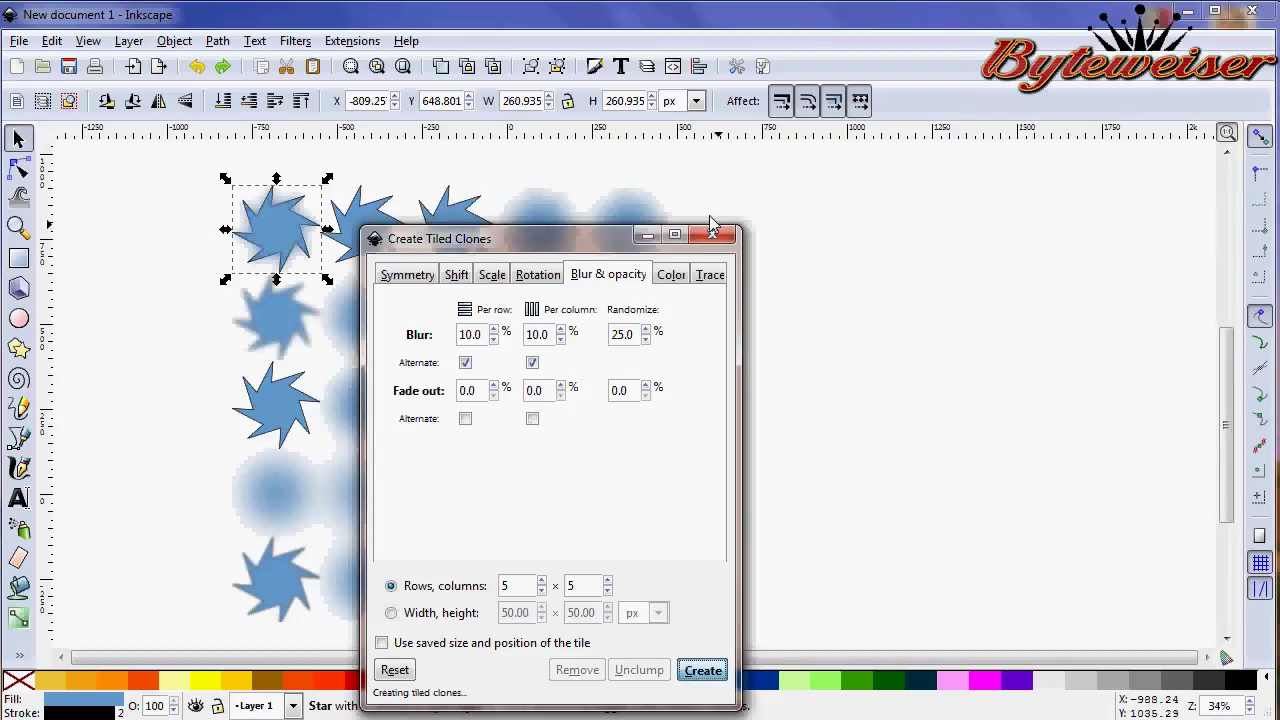
left_click(714, 230)
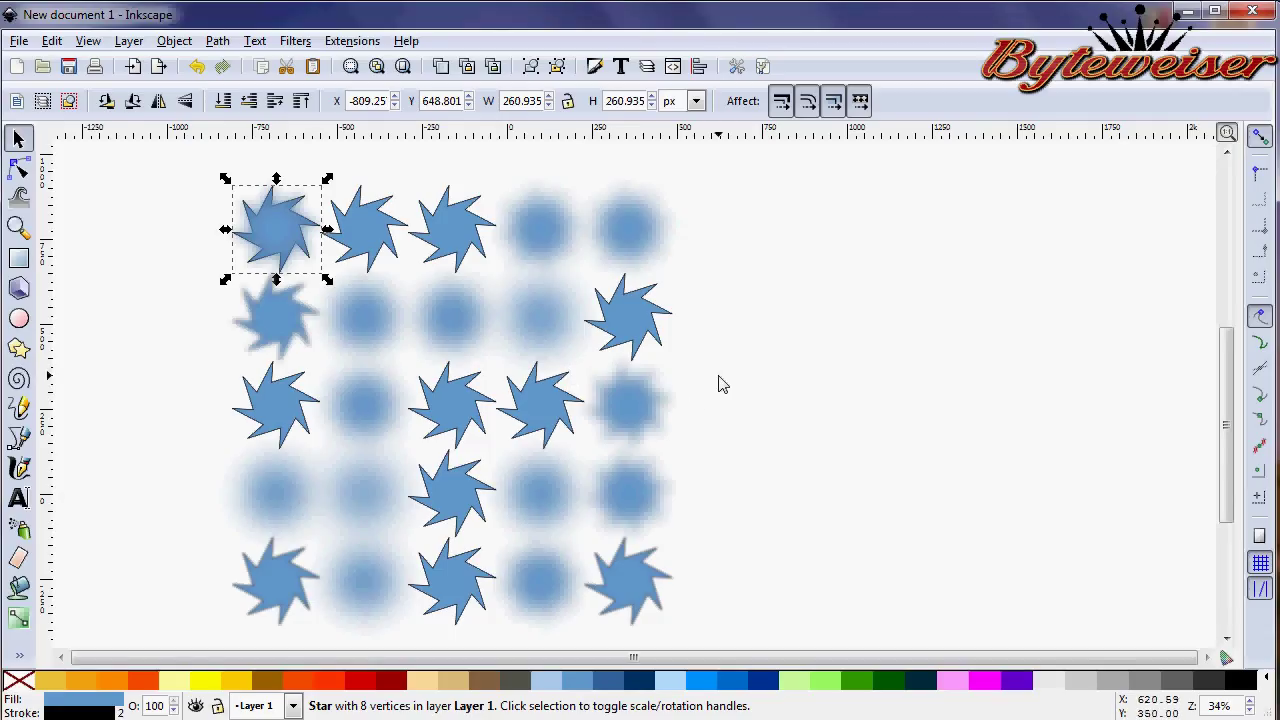
key("ctrl")
key("ctrl+z")
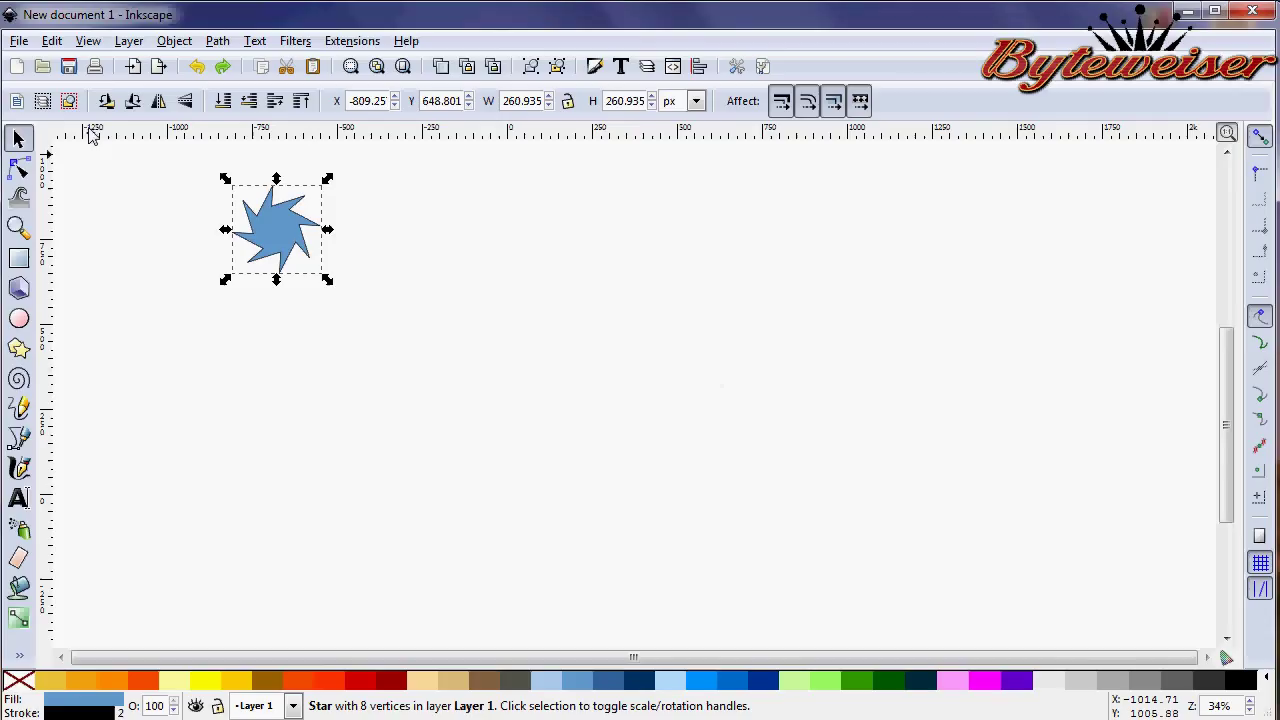
Step: Reopen Create Tiled Clones on the Blur & opacity tab
left_click(51, 41)
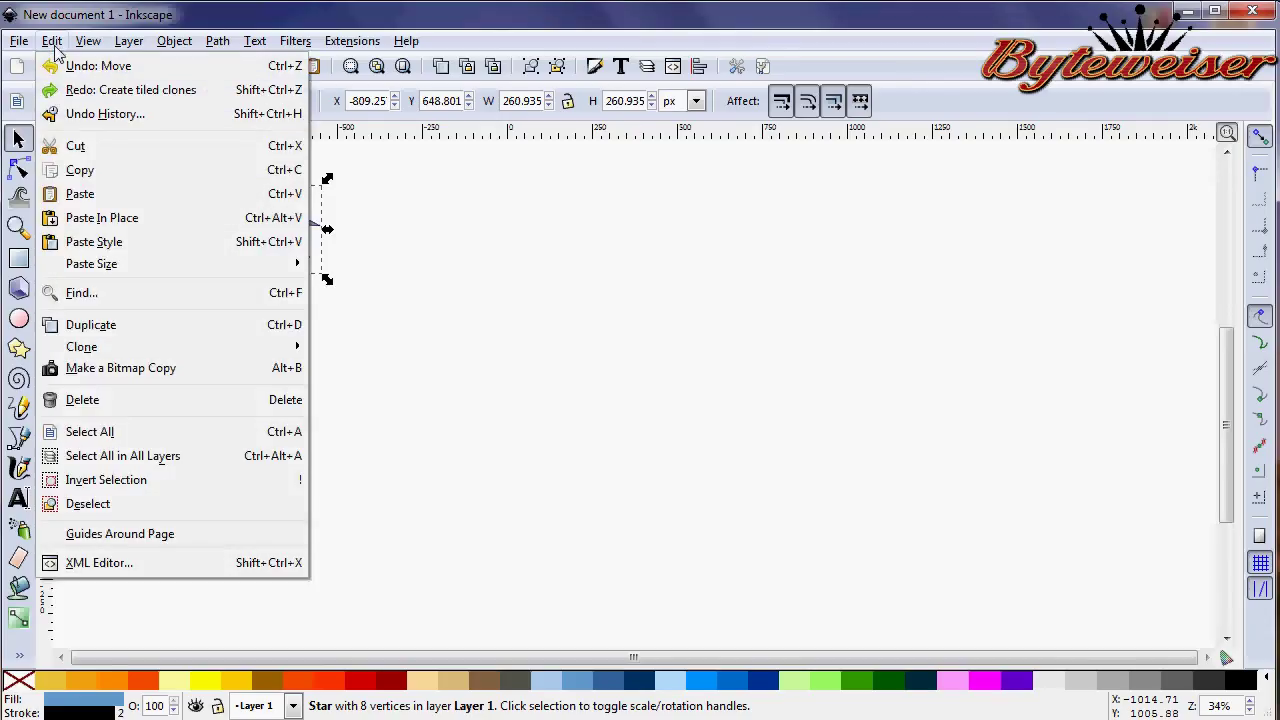
mouse_move(117, 352)
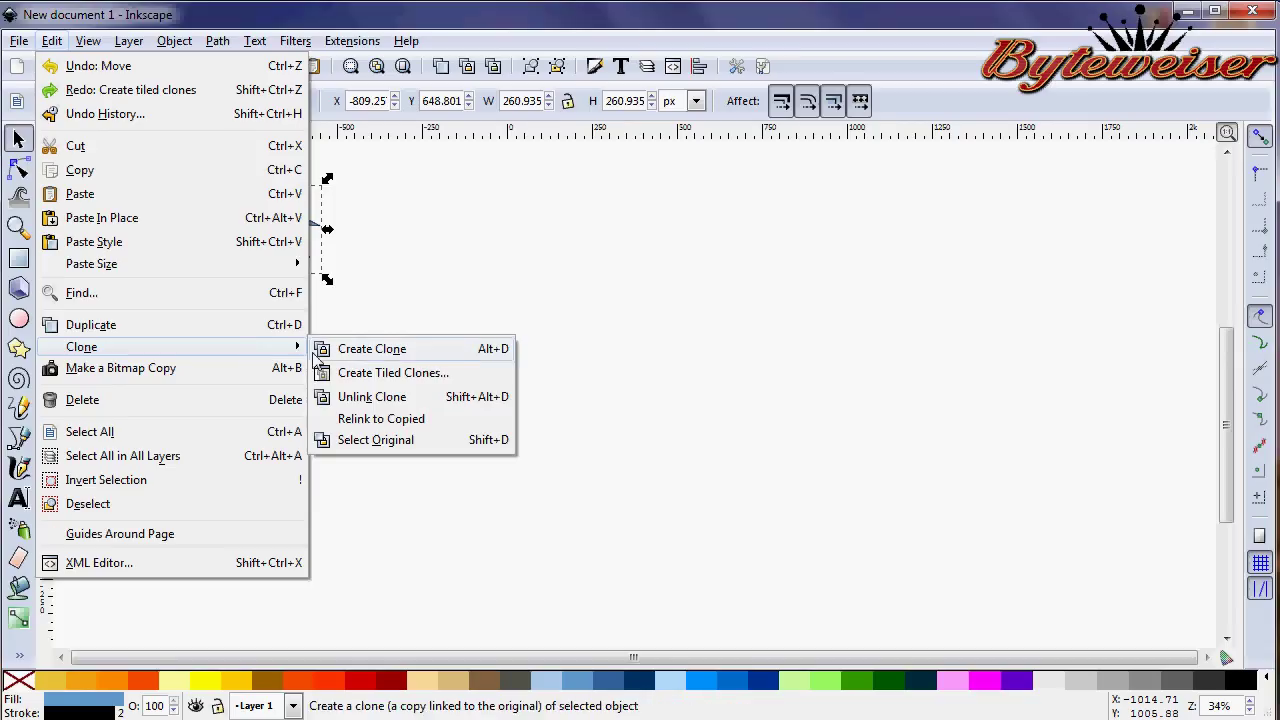
left_click(371, 372)
left_click(612, 284)
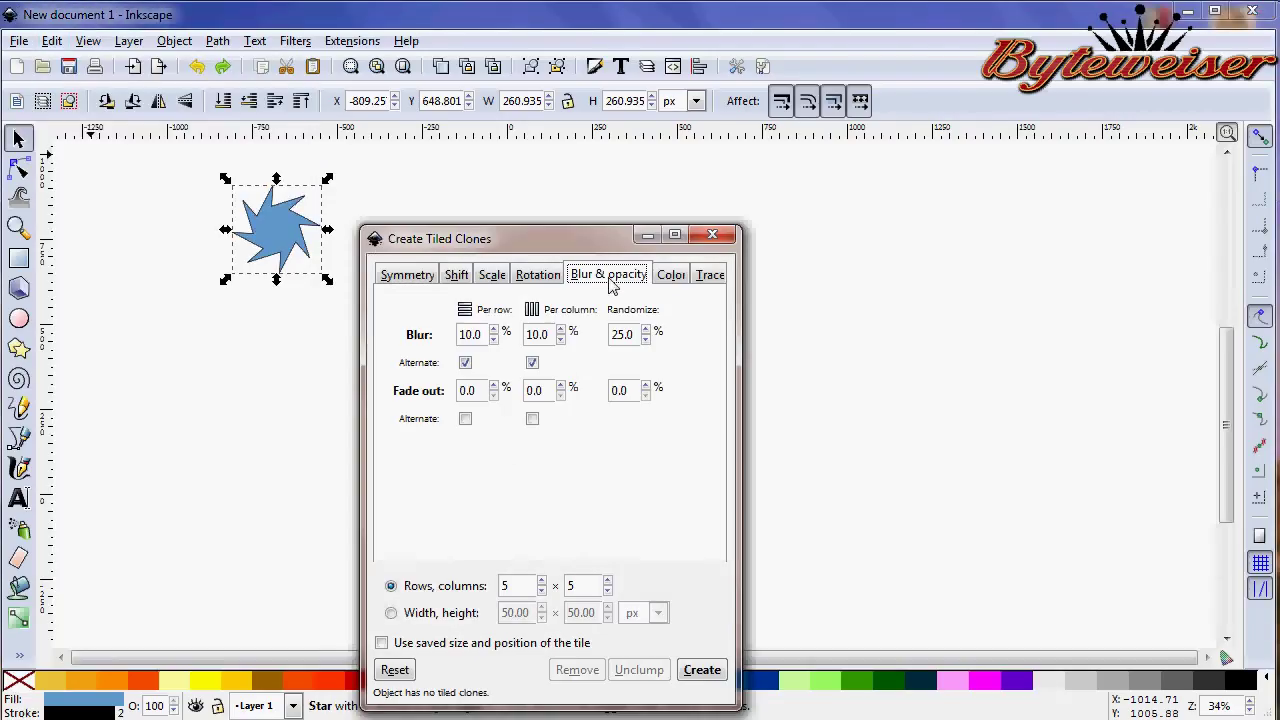
Step: Reset blur per row, per column and randomize to 0, and untick both Alternate boxes
left_click_drag(470, 336, 423, 335)
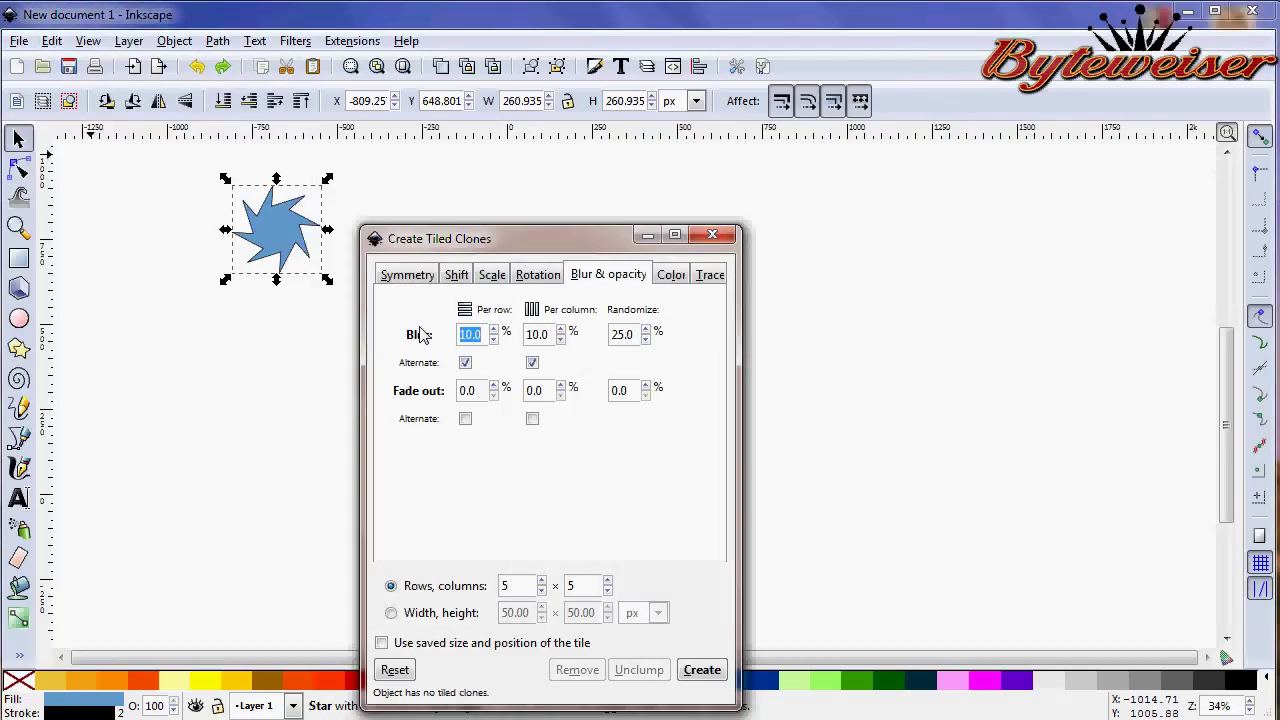
type("0")
key("Tab")
key("space")
left_click(532, 363)
left_click_drag(528, 334, 594, 333)
type("0")
key("Tab")
type("0")
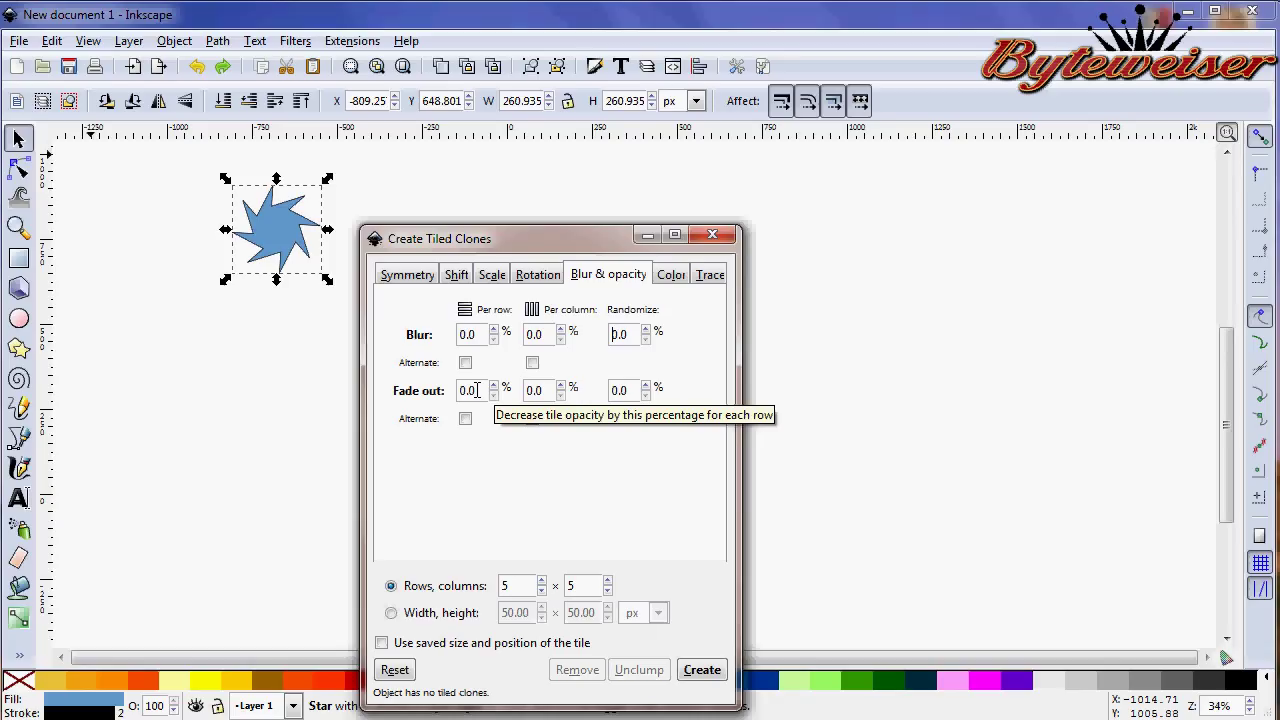
Step: Set Fade out per row to 10.0 and create the clone grid
left_click(477, 390)
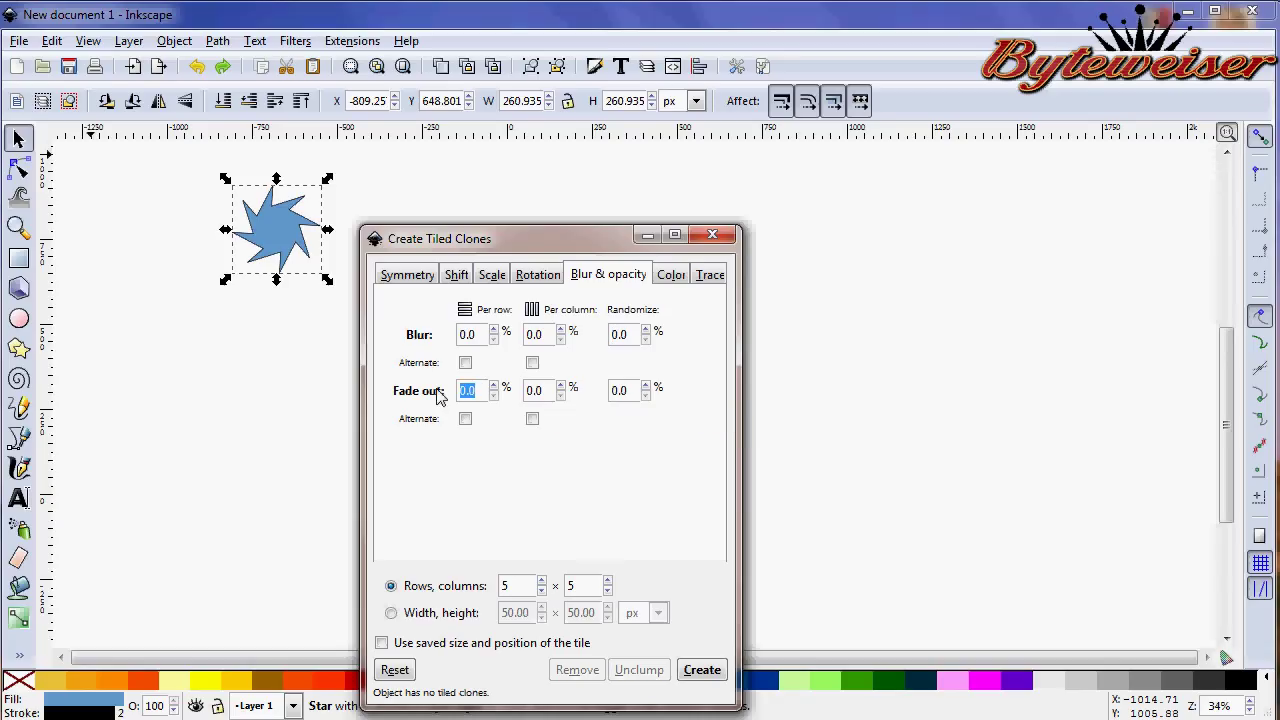
type("10.0")
left_click(700, 672)
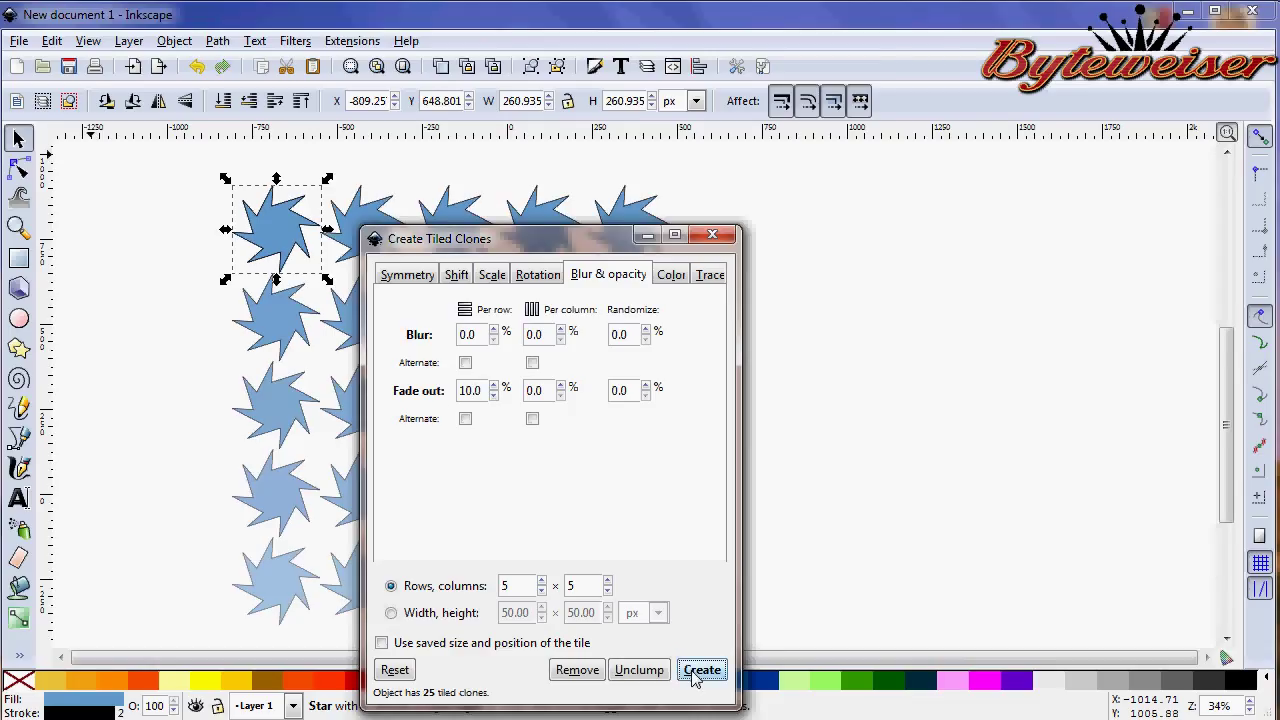
left_click(712, 234)
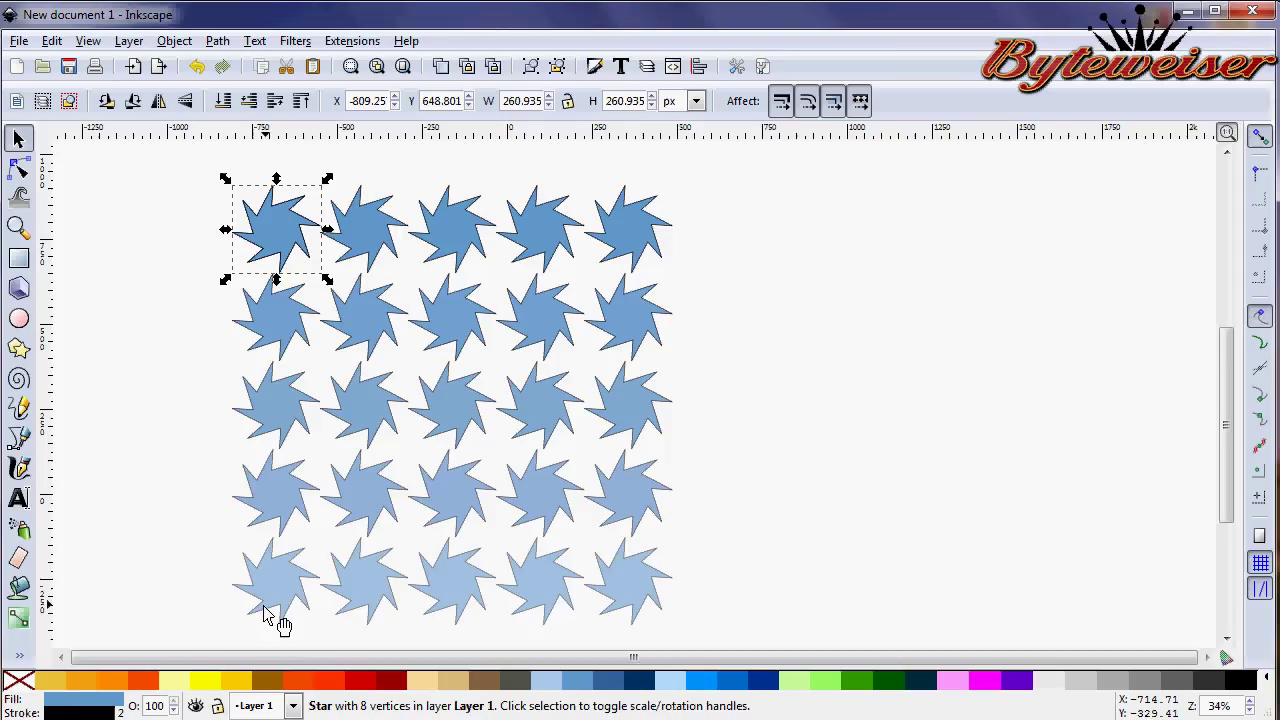
Step: Draw a large rectangle over the star grid and tilt it about 7.5 degrees
left_click(19, 258)
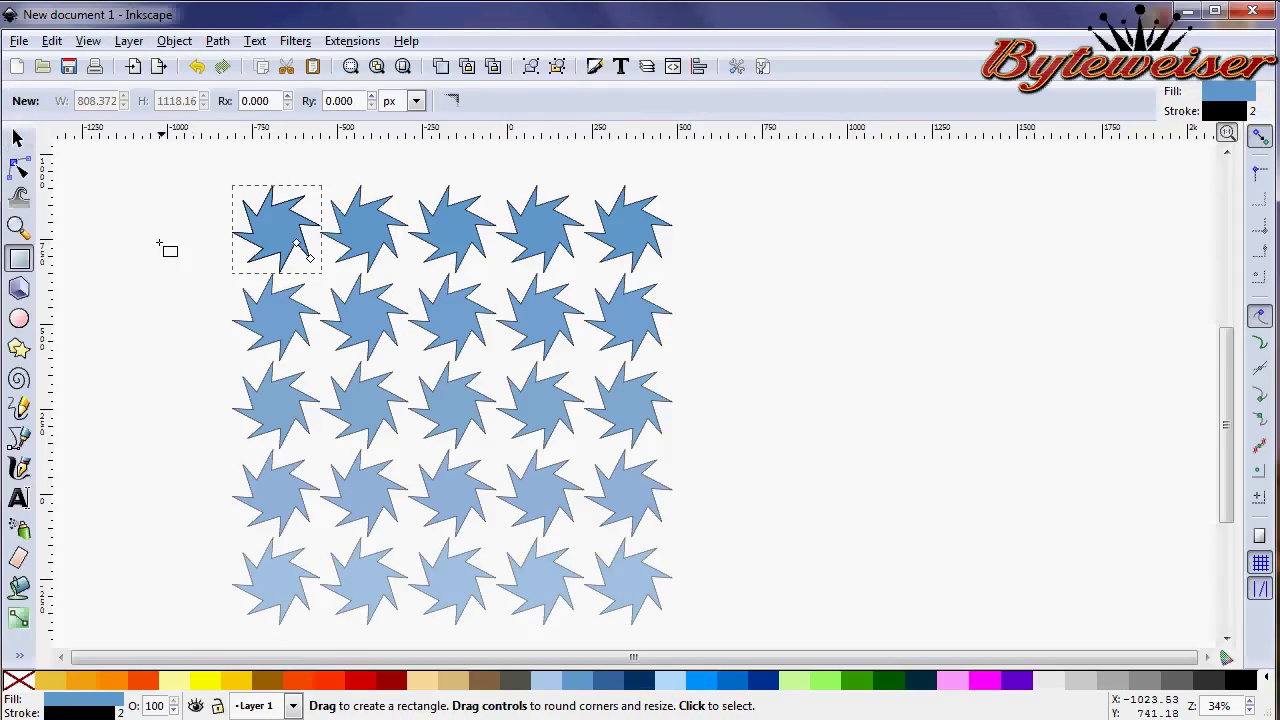
left_click(19, 140)
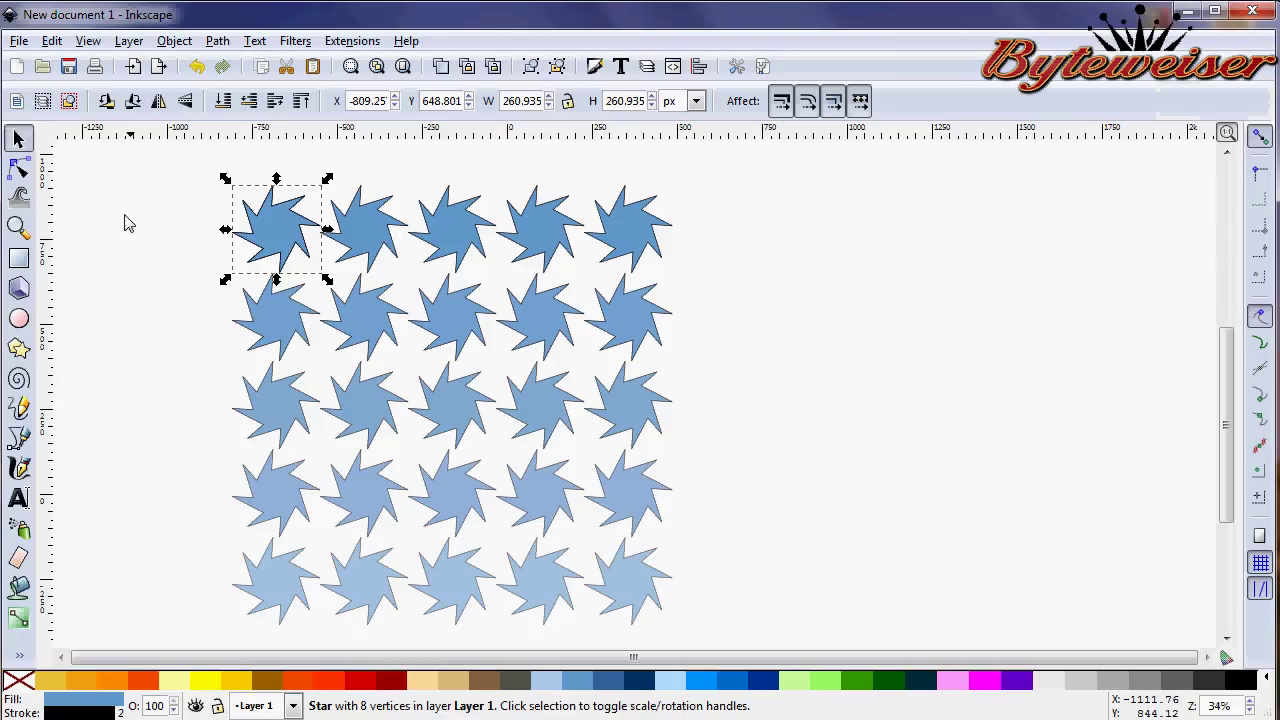
left_click(19, 258)
left_click_drag(217, 172, 784, 569)
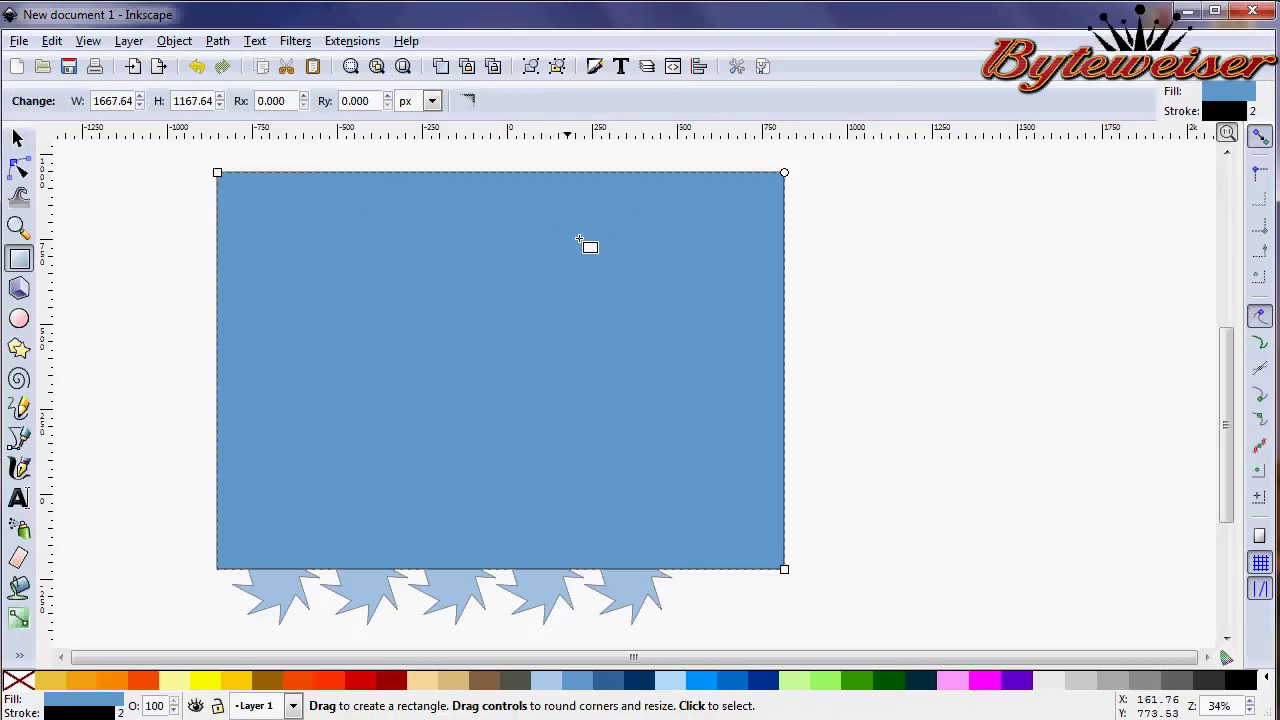
left_click(19, 140)
left_click(760, 190)
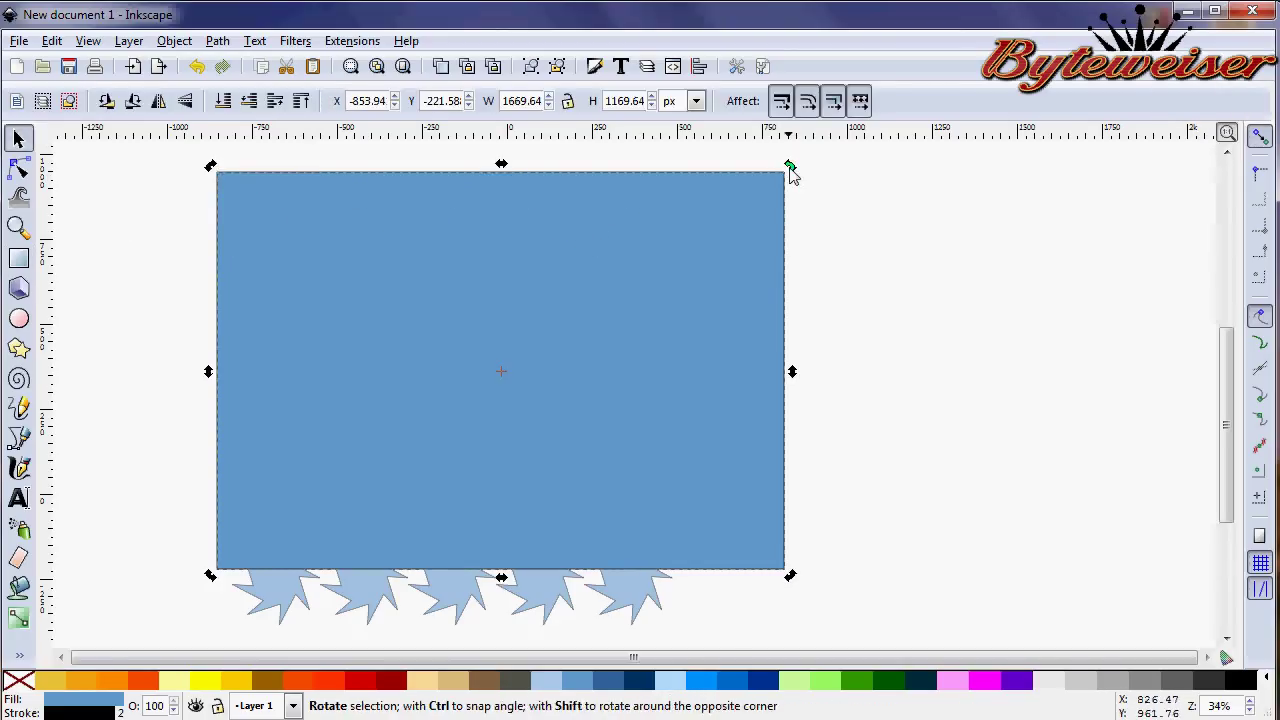
left_click_drag(787, 170, 846, 350)
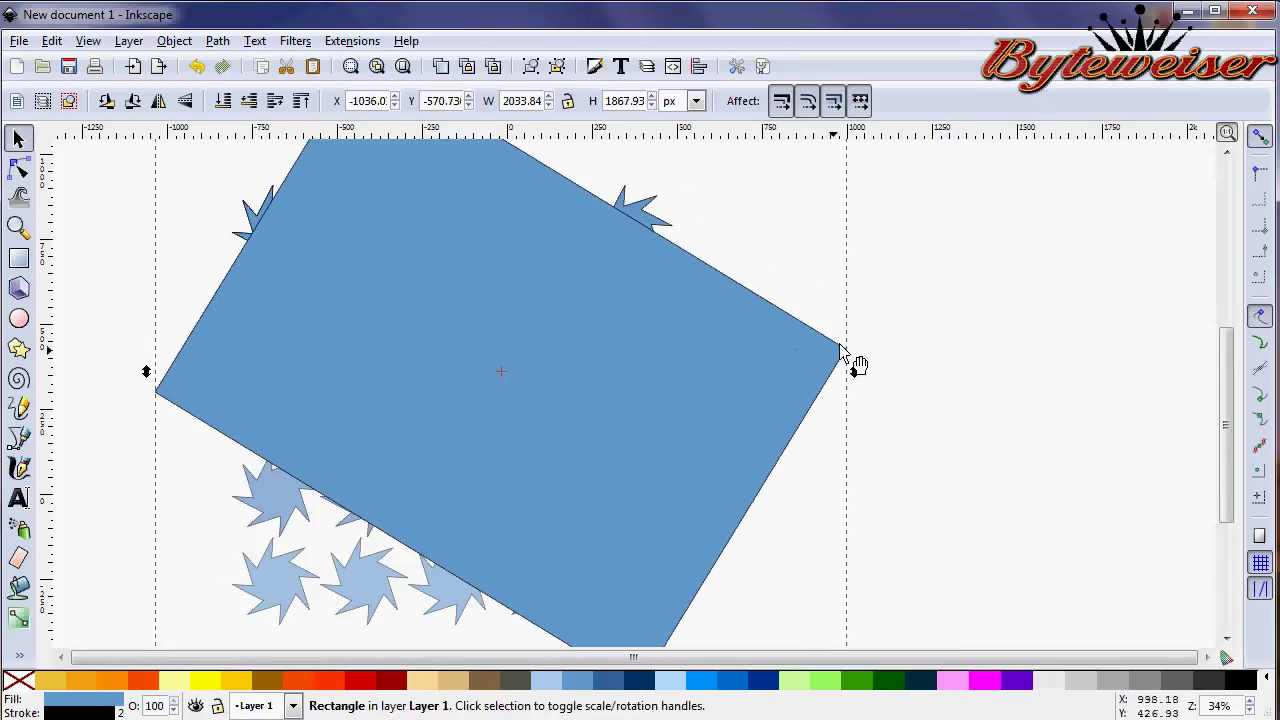
Step: Lower the rectangle beneath the star clones and fill it red
key("End")
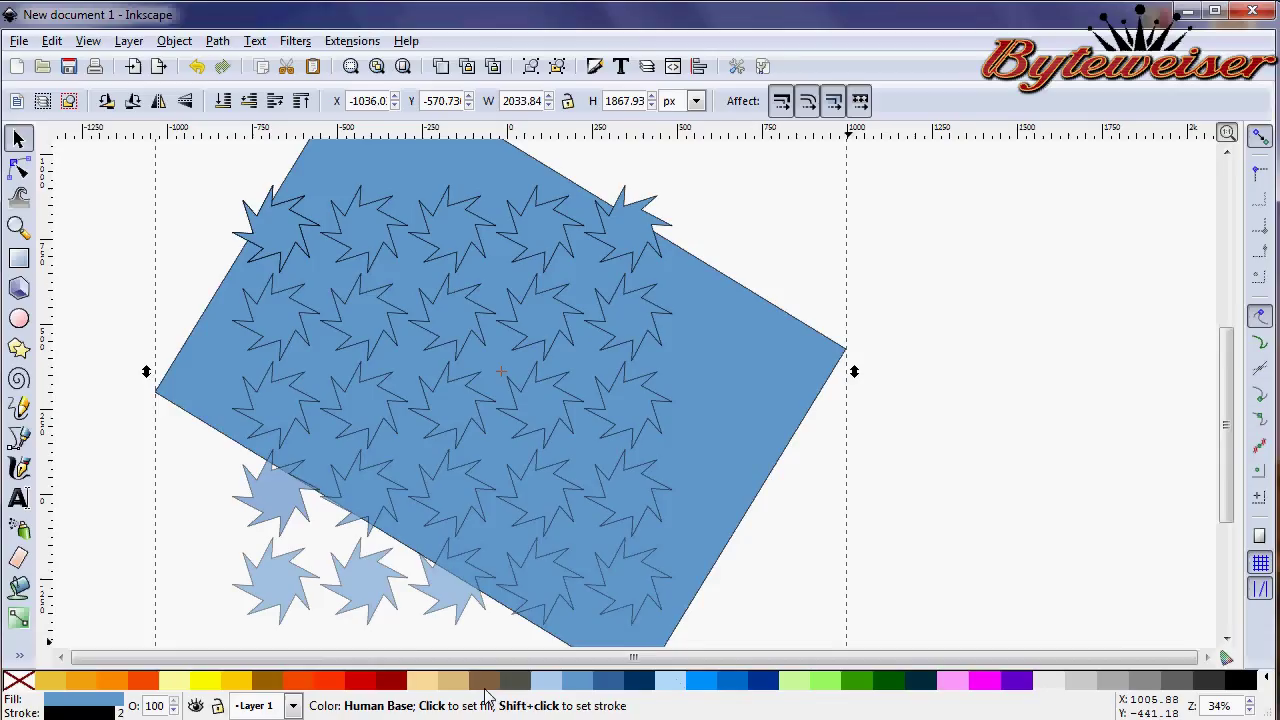
left_click(350, 680)
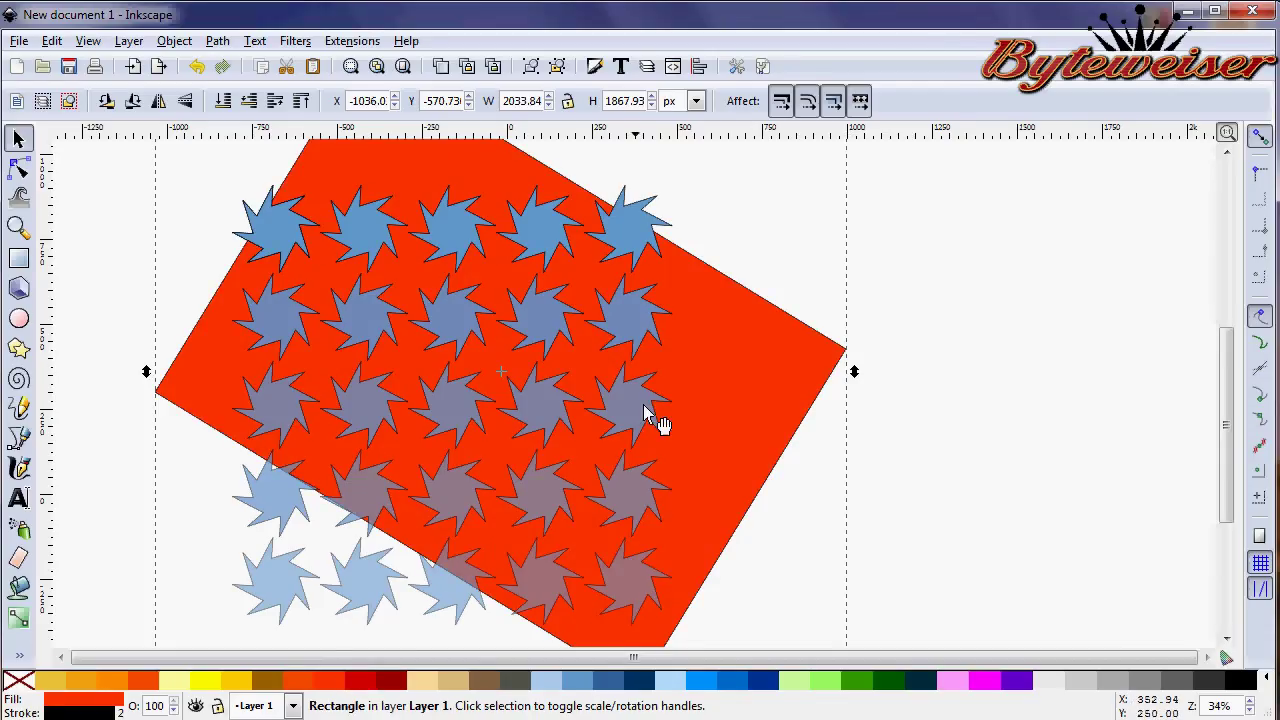
left_click(820, 366)
Step: Rotate the red rectangle about 30 degrees
left_click_drag(1224, 356, 1224, 288)
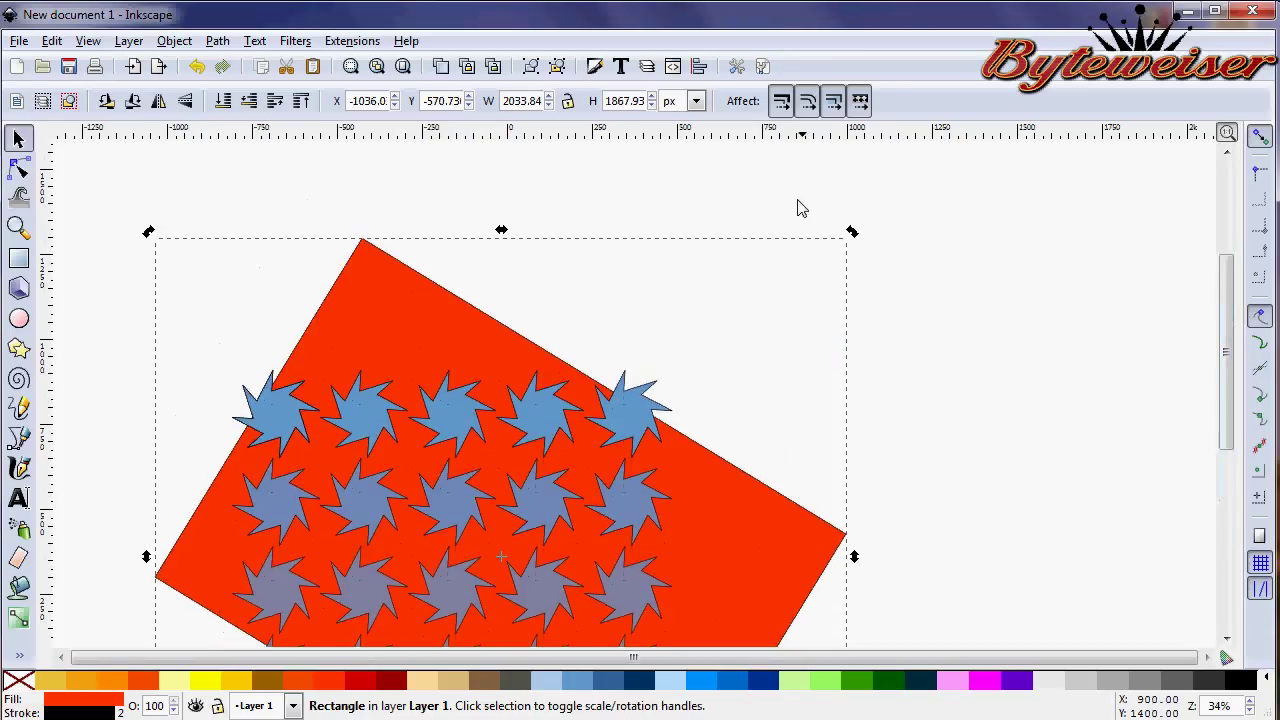
left_click_drag(852, 231, 1063, 566)
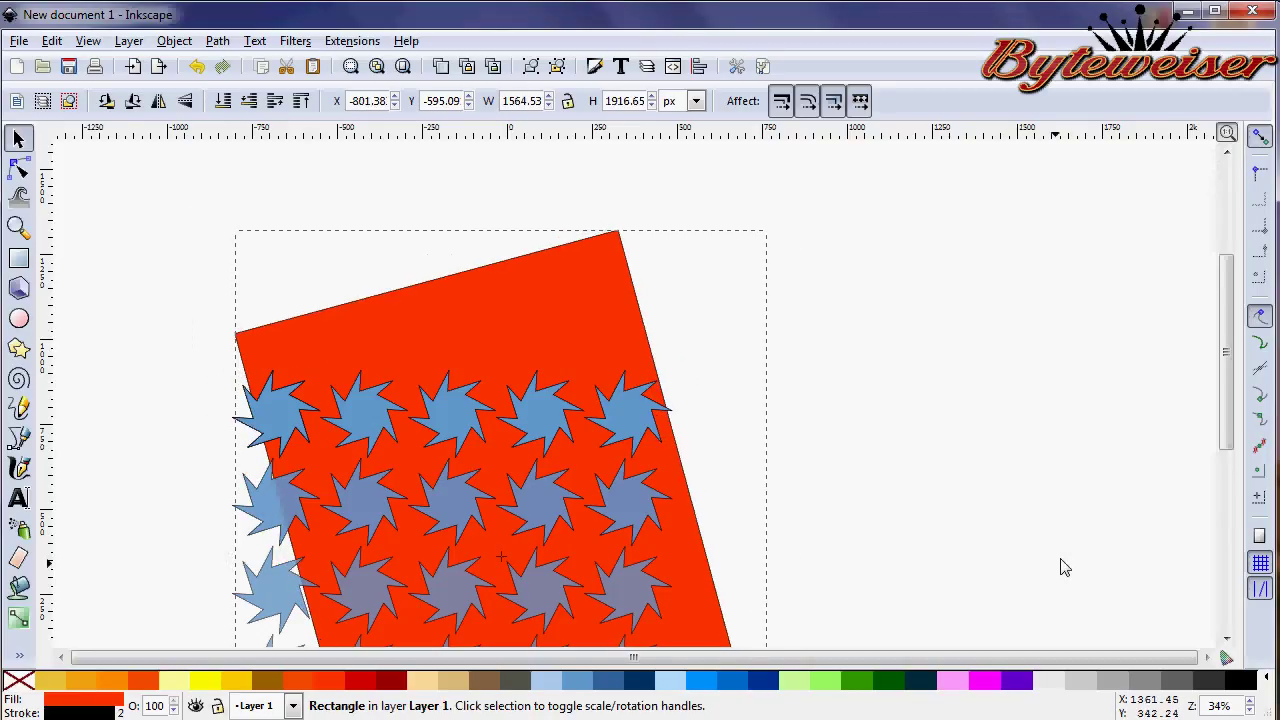
left_click_drag(1226, 400, 1238, 495)
scroll(309, 294, "up", 2)
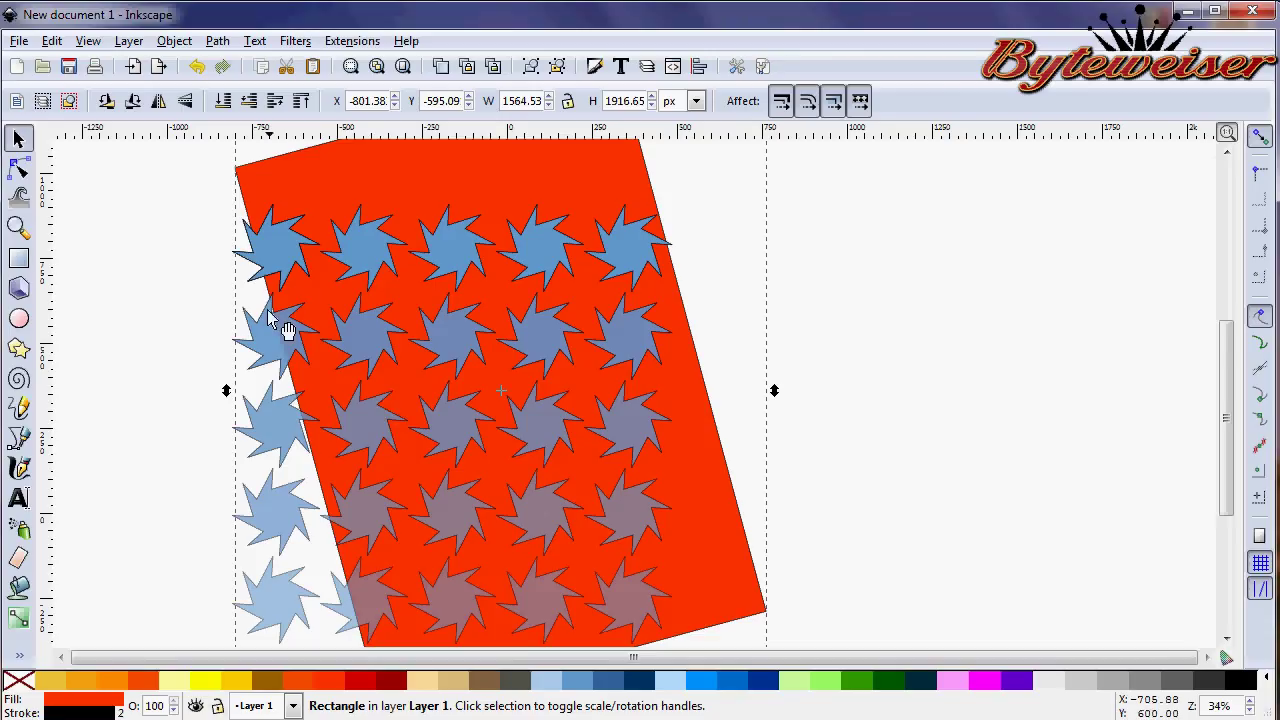
Step: Rubber-band select and delete the lower four rows of star clones
left_click(134, 298)
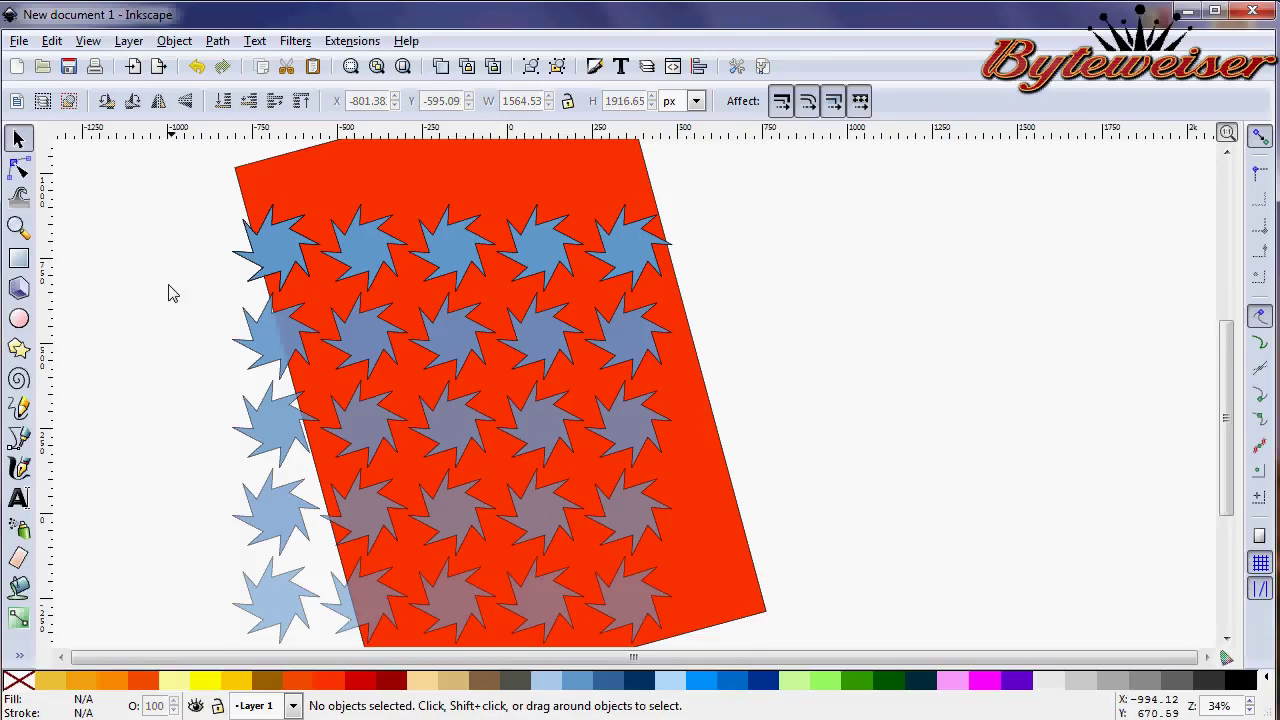
mouse_move(152, 272)
left_mouse_down()
mouse_move(366, 423)
mouse_move(743, 652)
left_mouse_up()
key("Delete")
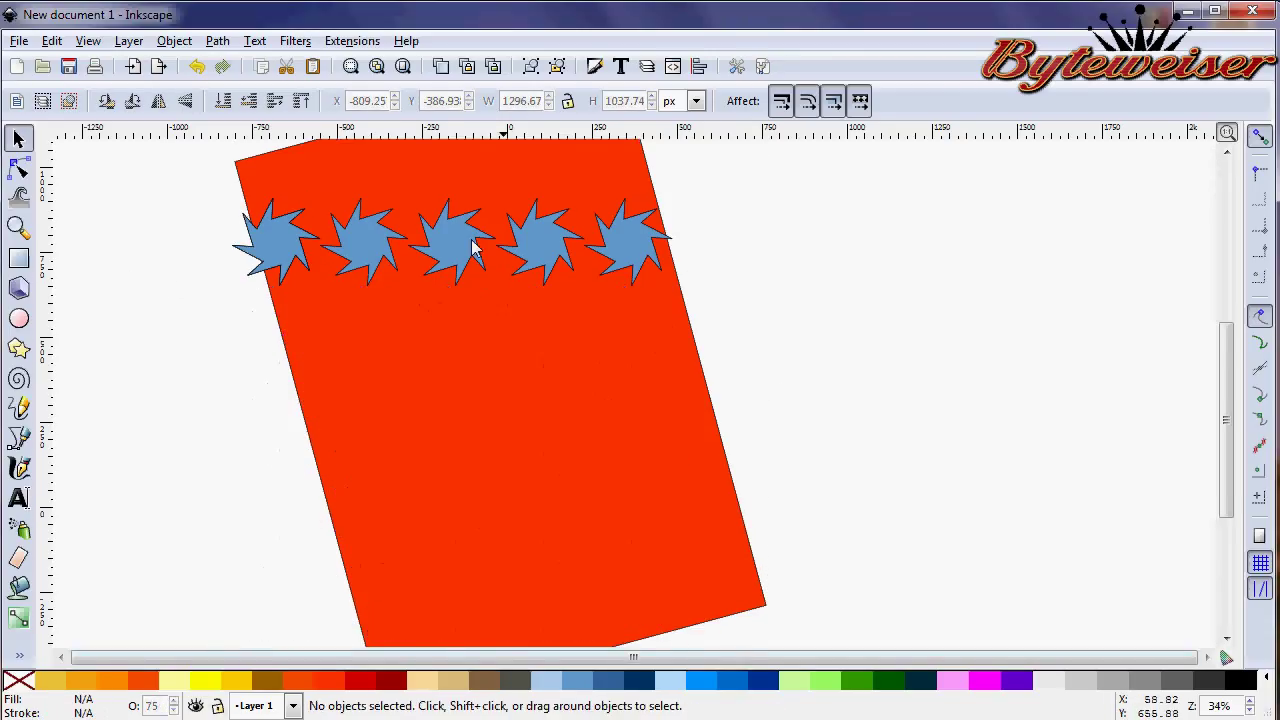
left_click_drag(771, 212, 325, 318)
key("Delete")
Step: Delete the four remaining top-row clones one by one, then select the original star
left_click(368, 248)
key("Delete")
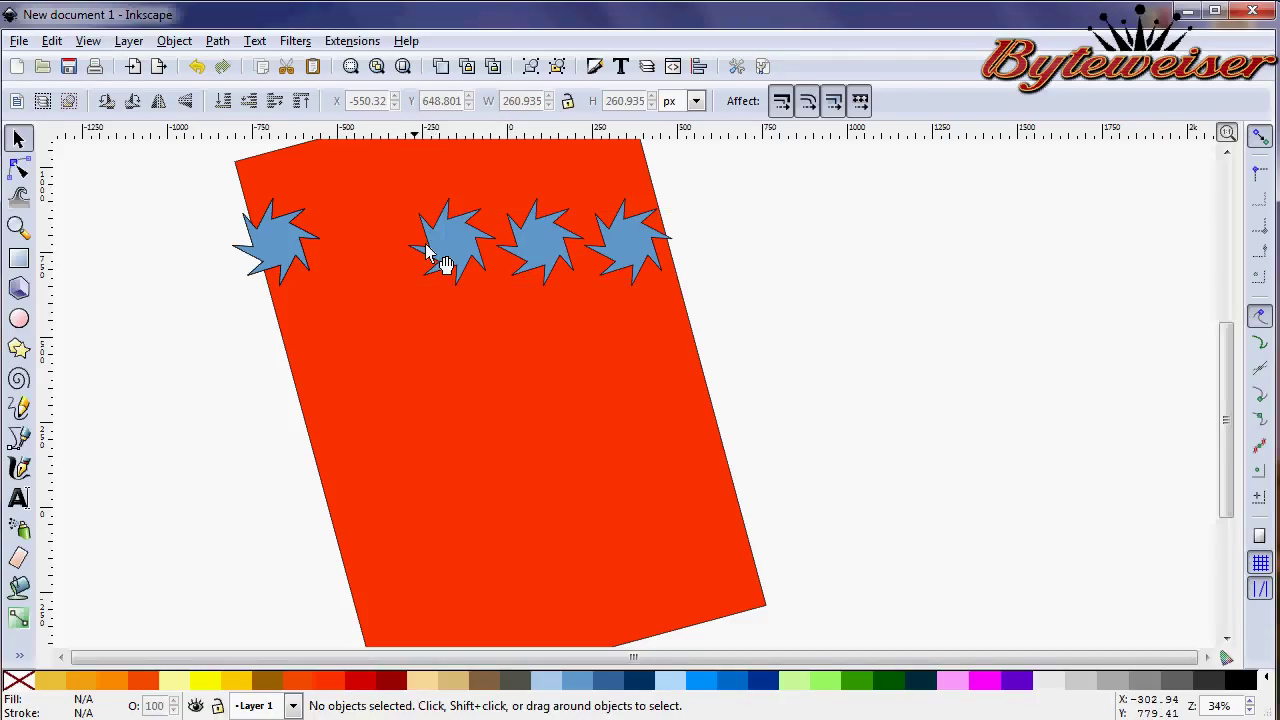
left_click(447, 252)
key("Delete")
left_click(540, 250)
key("Delete")
left_click(628, 255)
key("Delete")
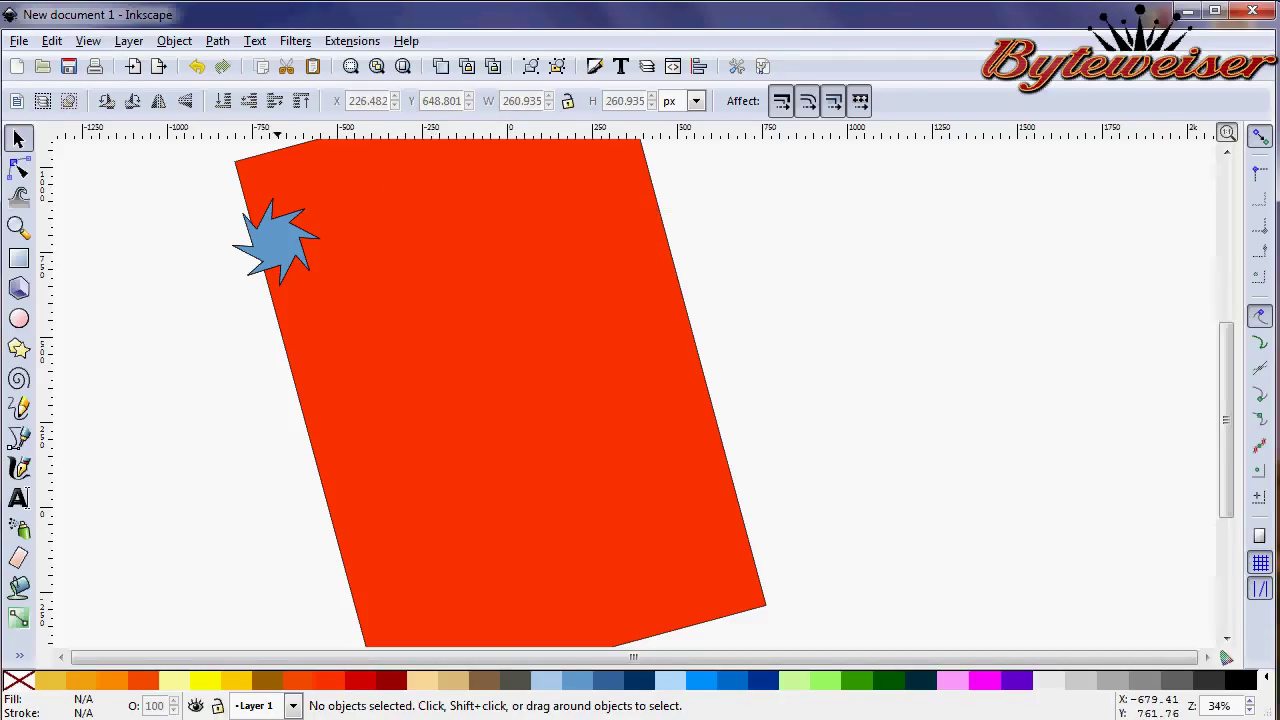
left_click(278, 256)
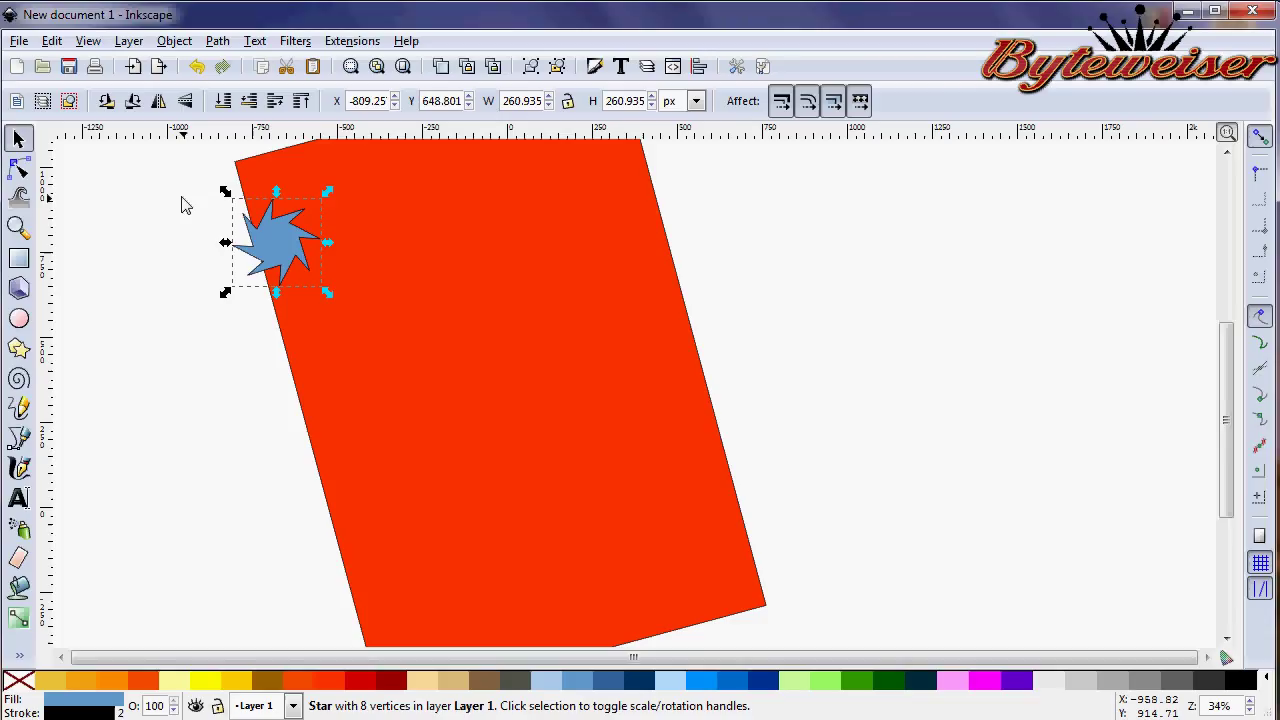
Step: Create 5×5 tiled star clones with fade-out 0.0 per row and 10.0 per column
left_click(18, 43)
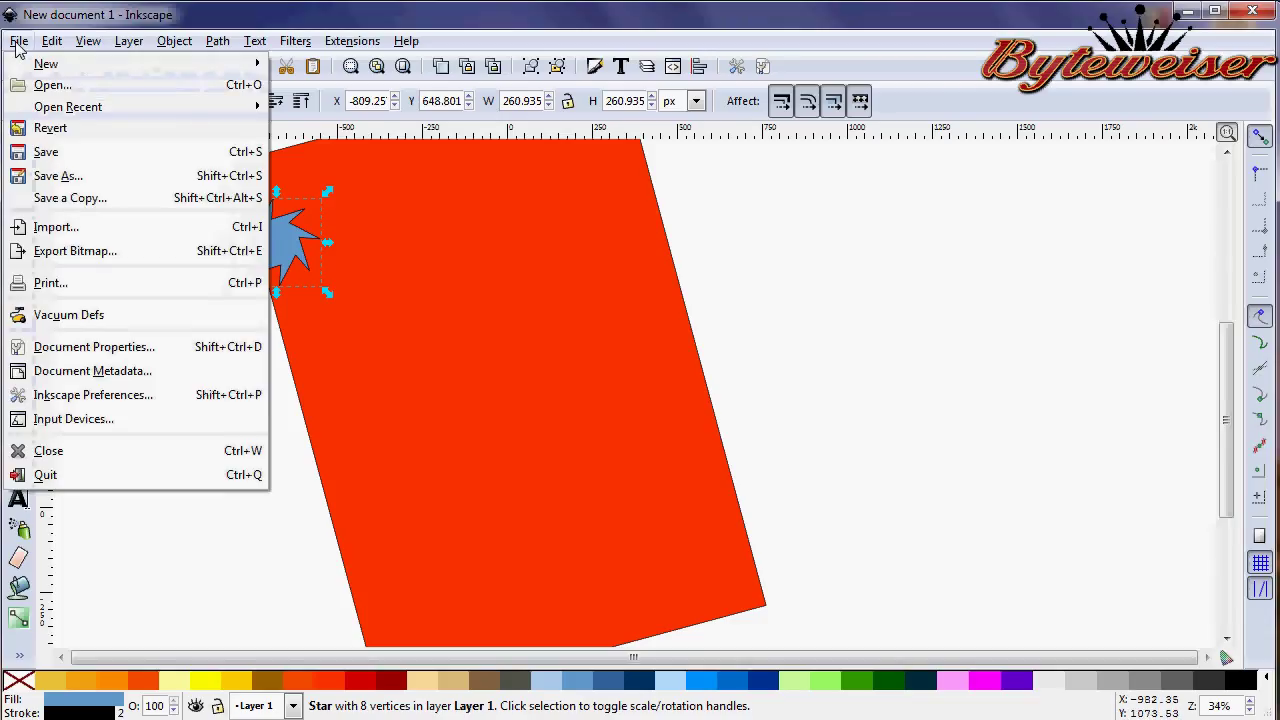
mouse_move(51, 41)
mouse_move(100, 347)
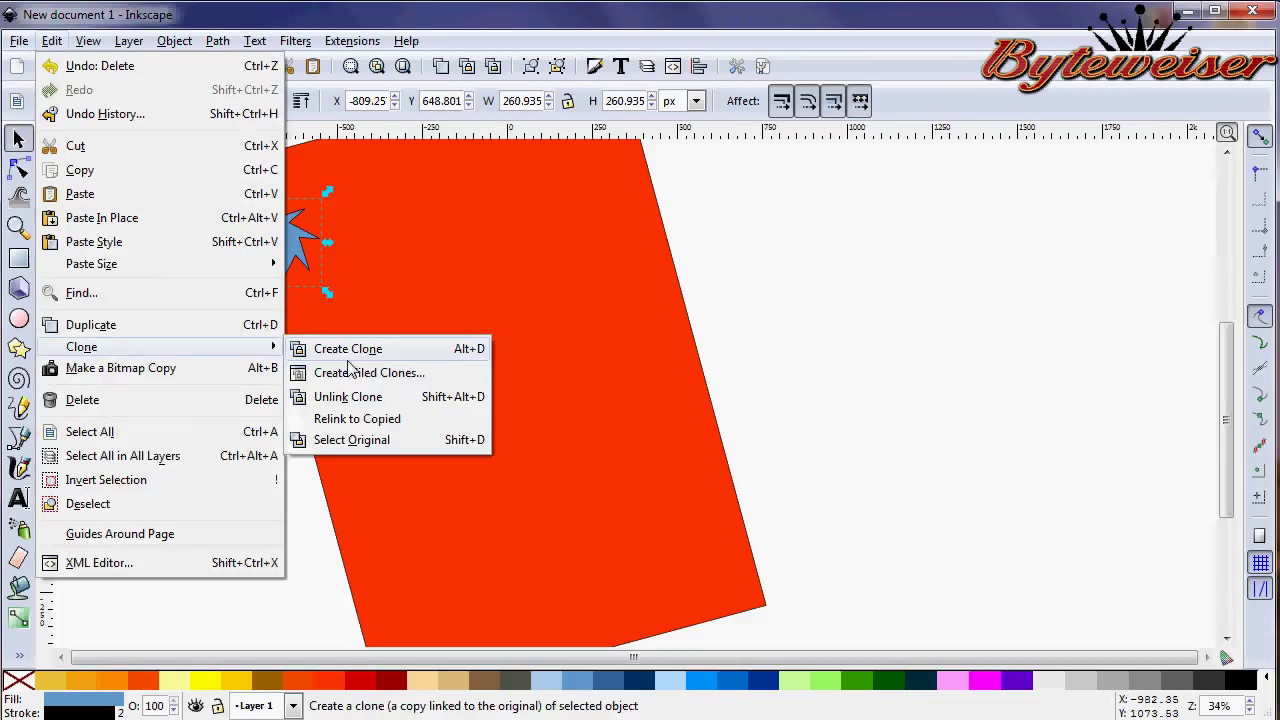
left_click(450, 366)
left_click(605, 275)
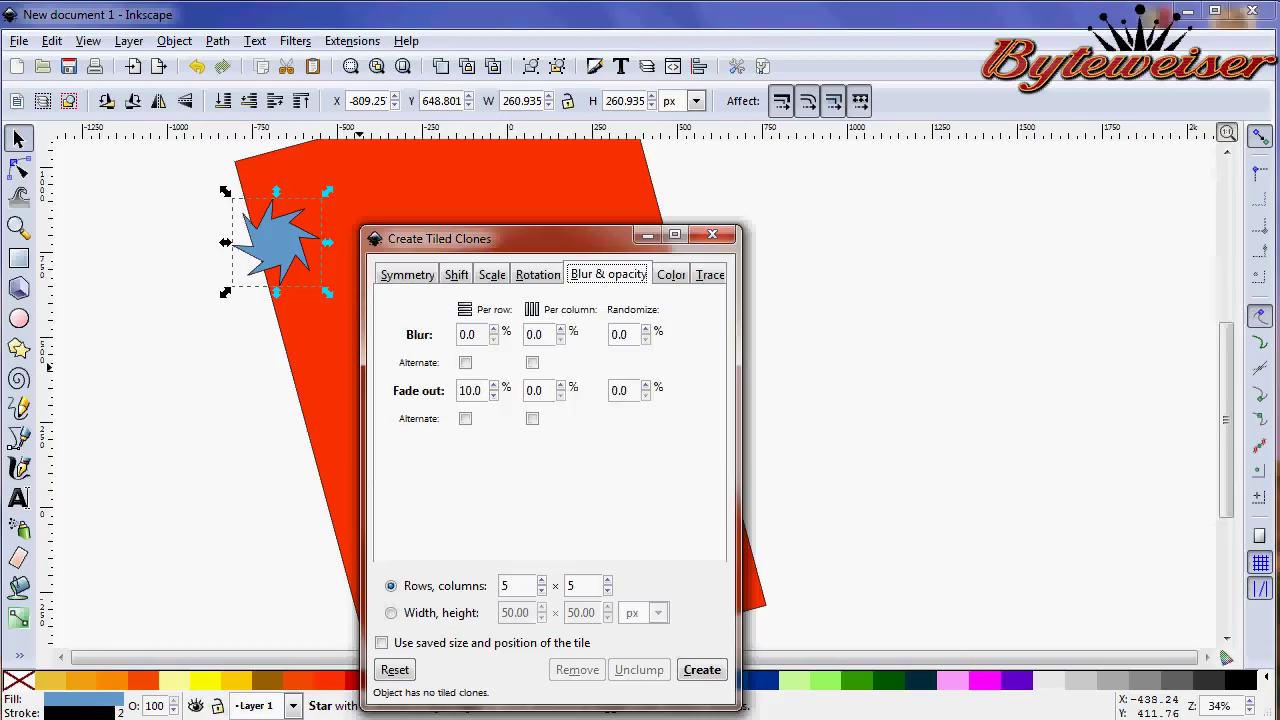
left_click_drag(484, 390, 392, 390)
type("0")
key("Tab")
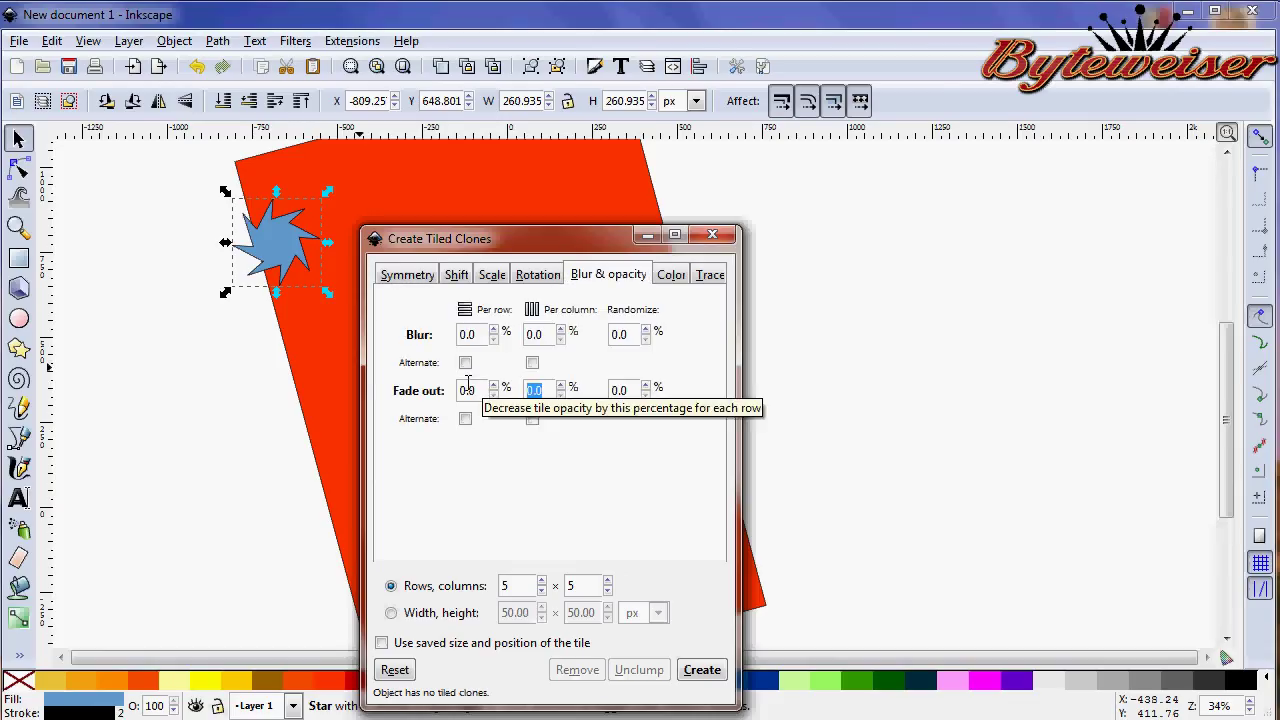
type("10.0")
left_click(703, 670)
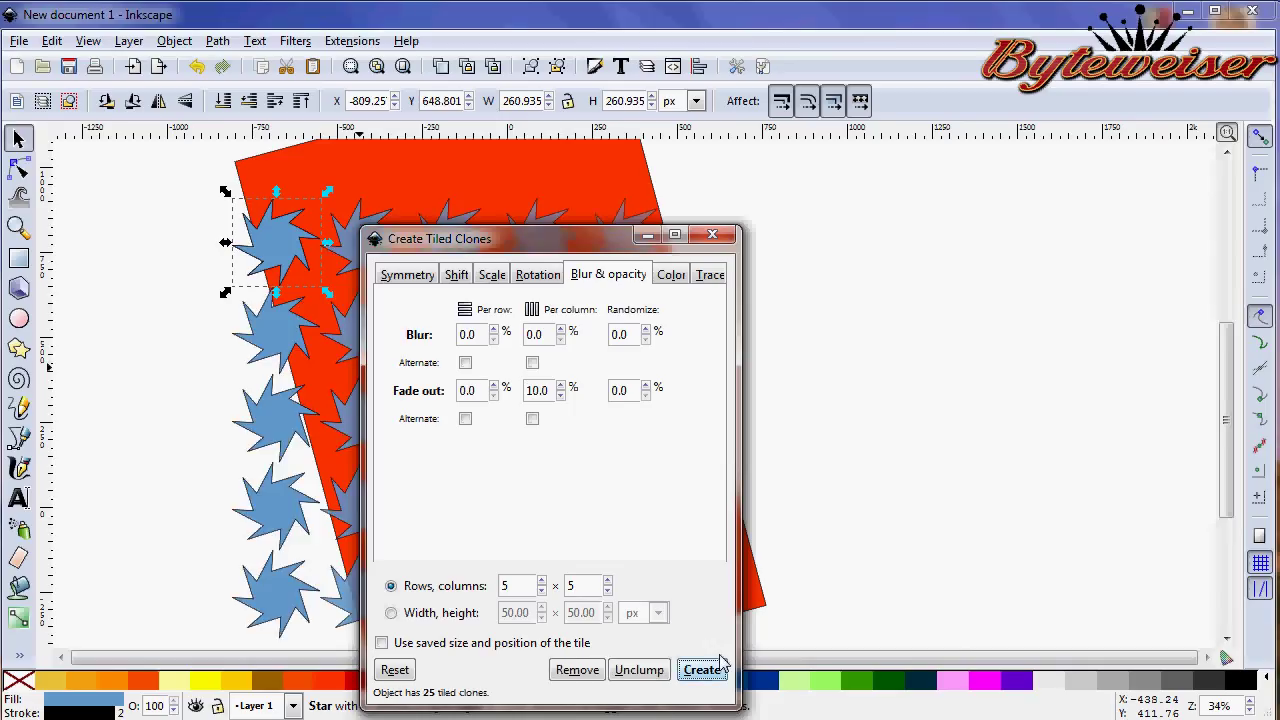
left_click(712, 234)
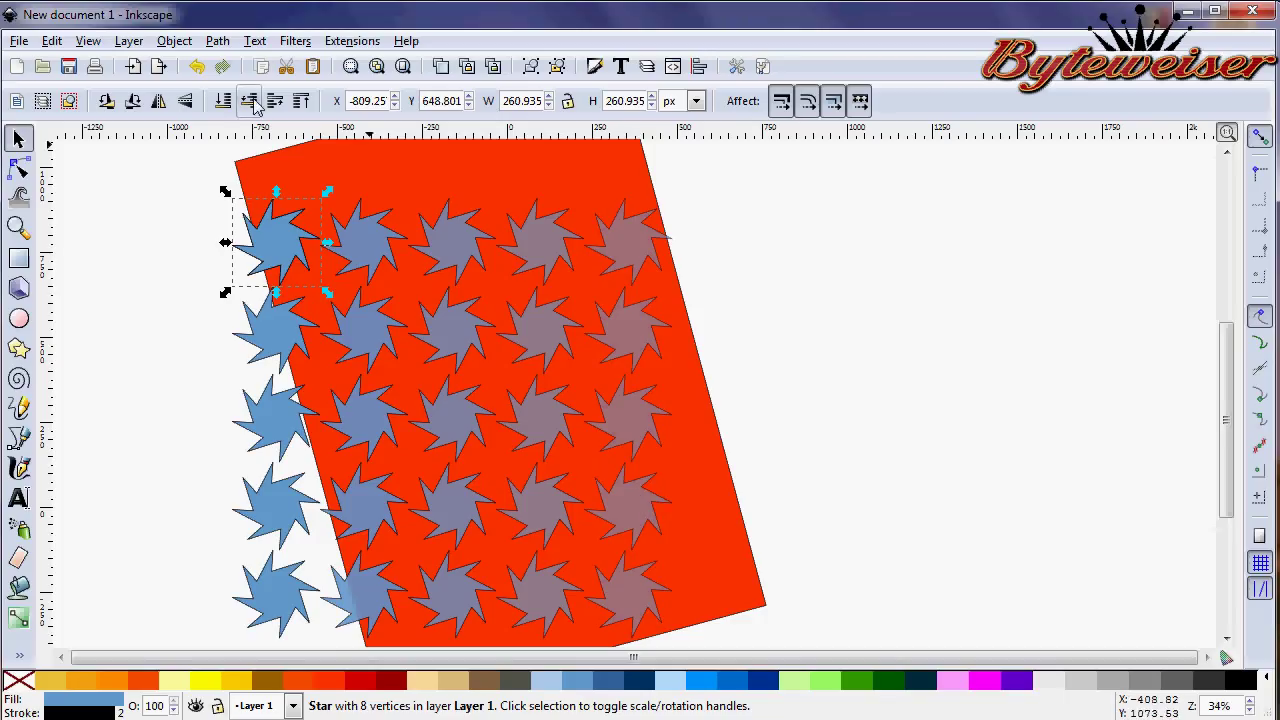
Step: Undo the clones and recreate the 5×5 grid with fade-out per row set to 10
key("ctrl+z")
left_click(20, 42)
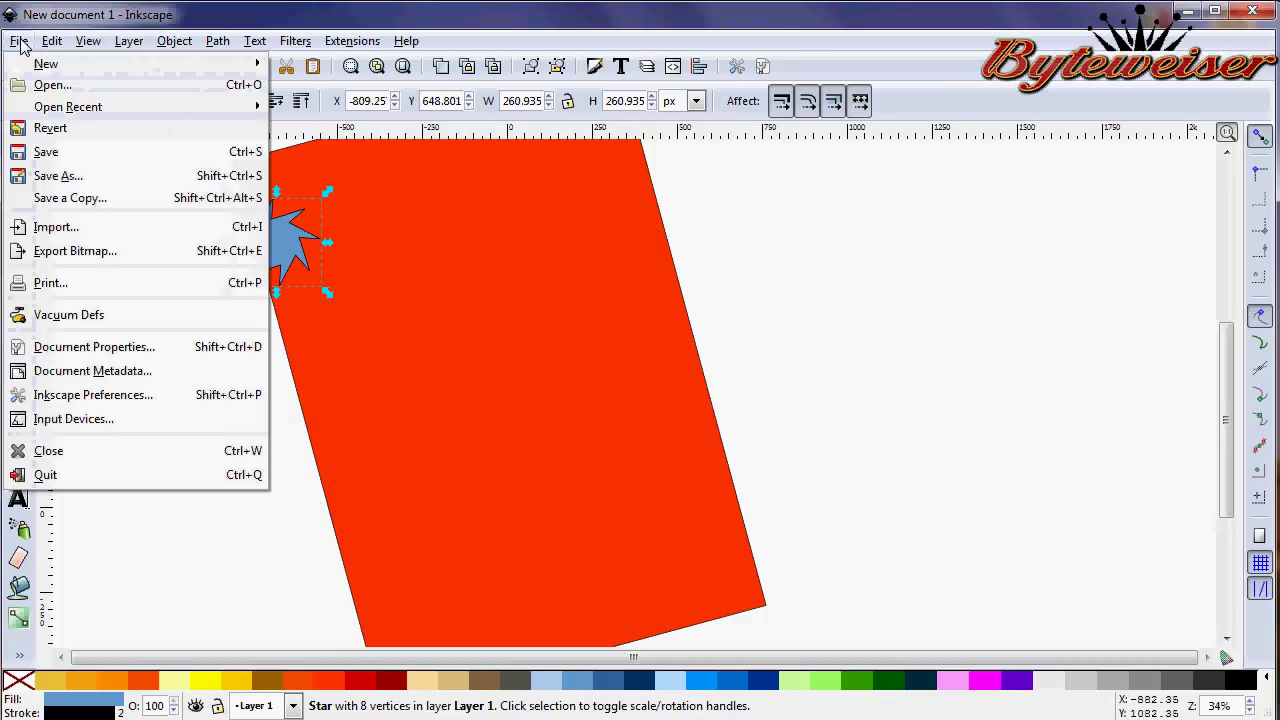
mouse_move(51, 42)
mouse_move(114, 346)
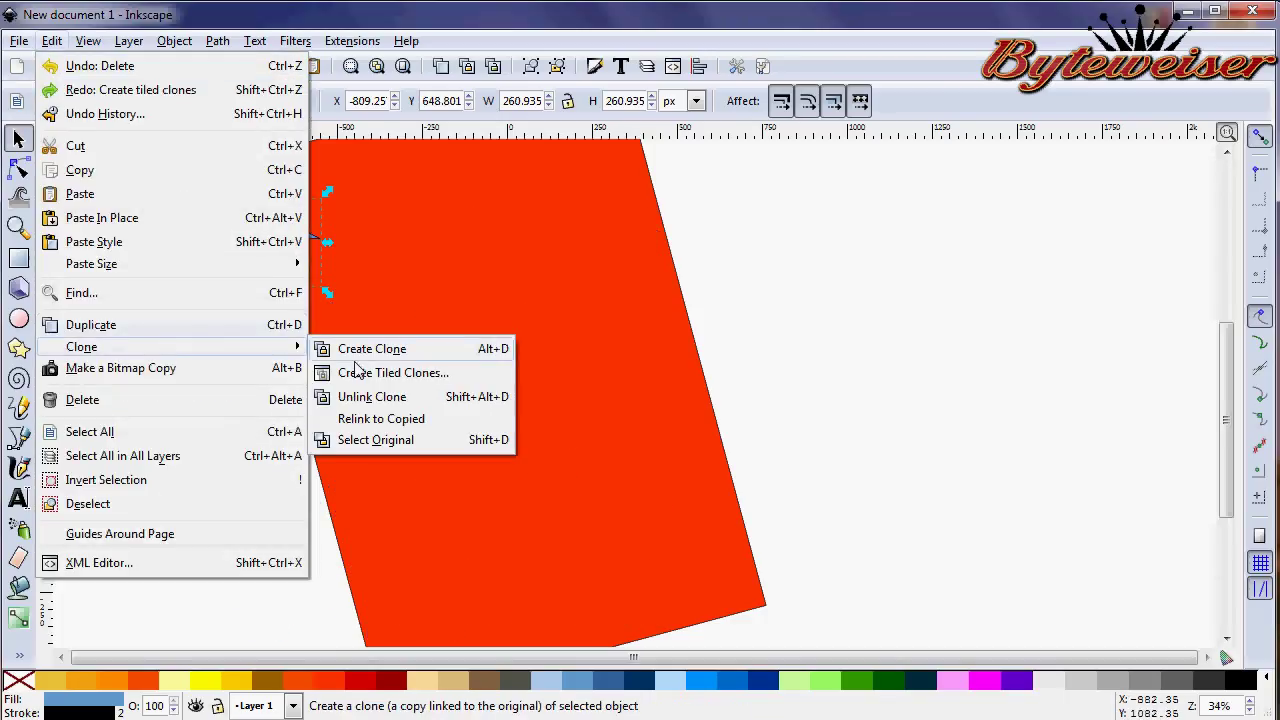
left_click(357, 373)
left_click(608, 274)
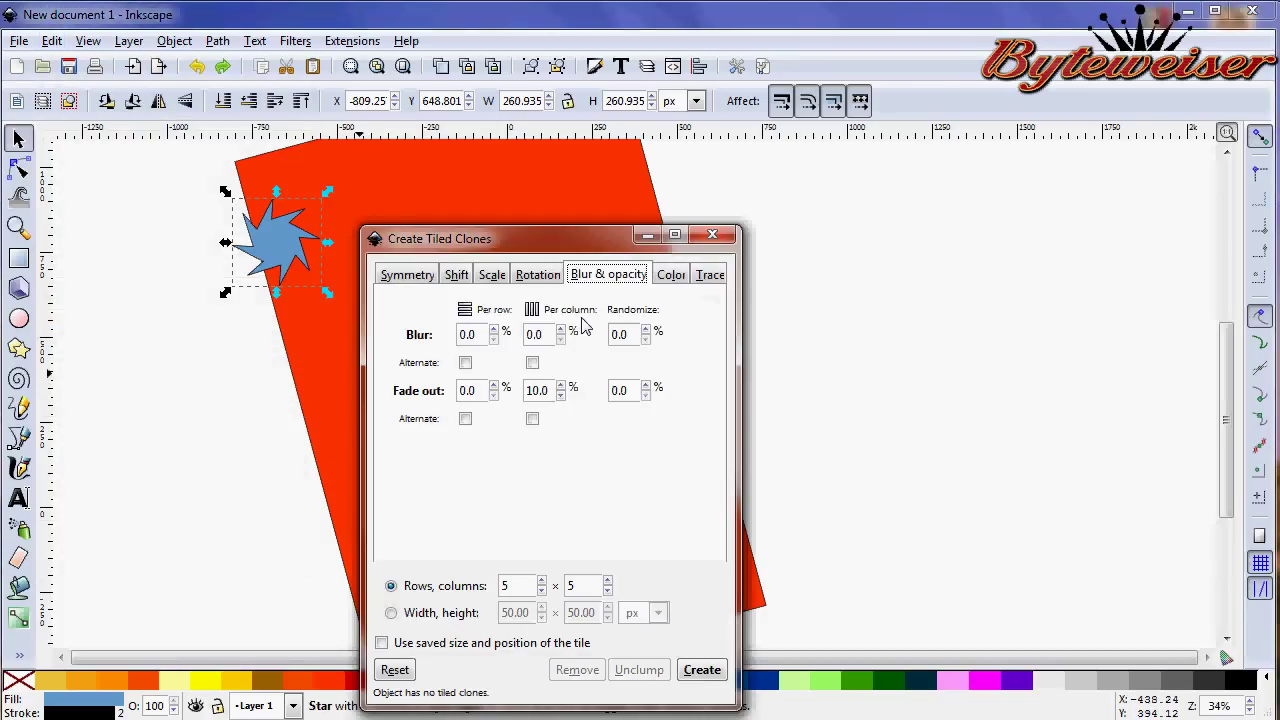
left_click_drag(478, 390, 402, 390)
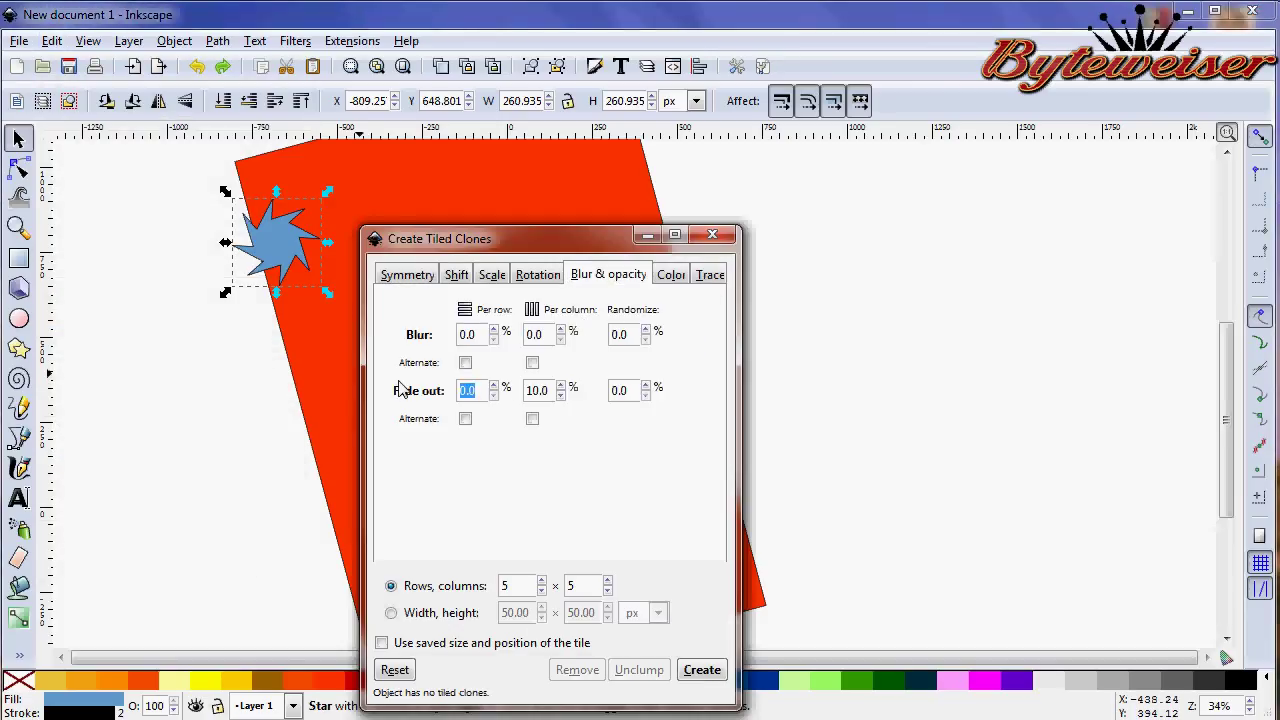
type("10")
left_click(702, 669)
left_click(712, 234)
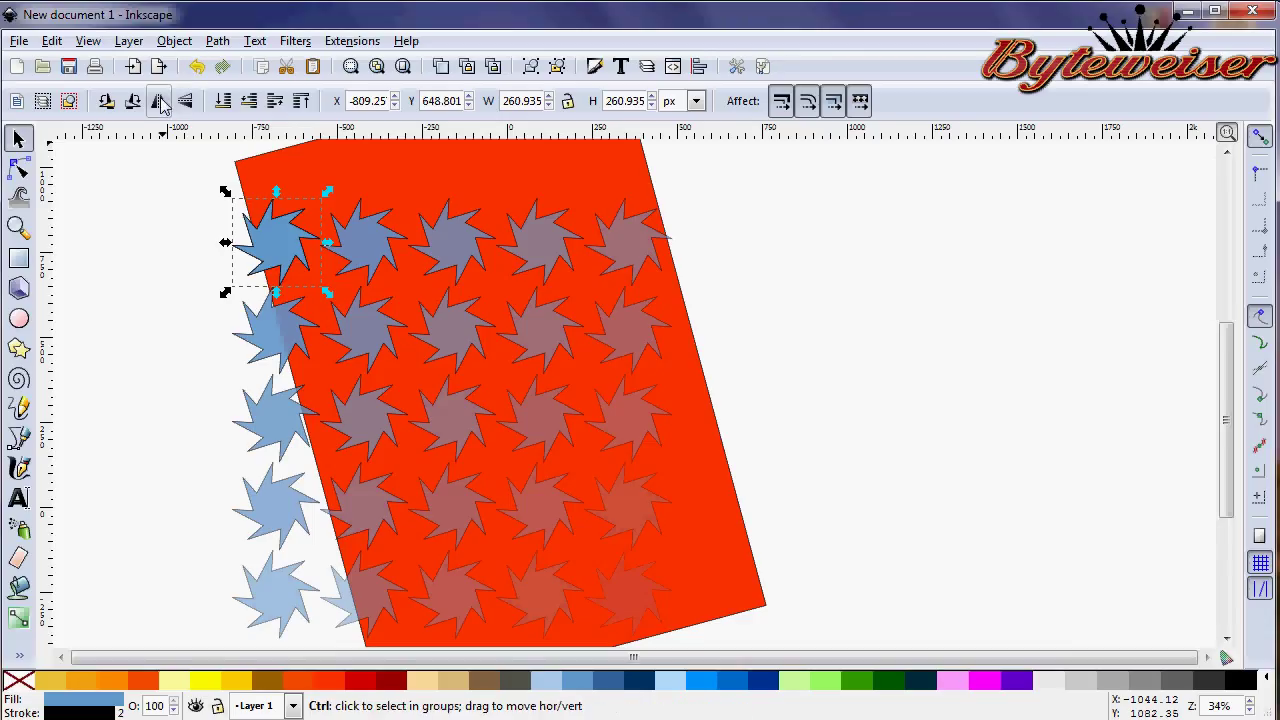
Step: Undo the fading clones and reopen Create Tiled Clones on the Blur & opacity tab
key("ctrl+z")
left_click(88, 41)
mouse_move(51, 41)
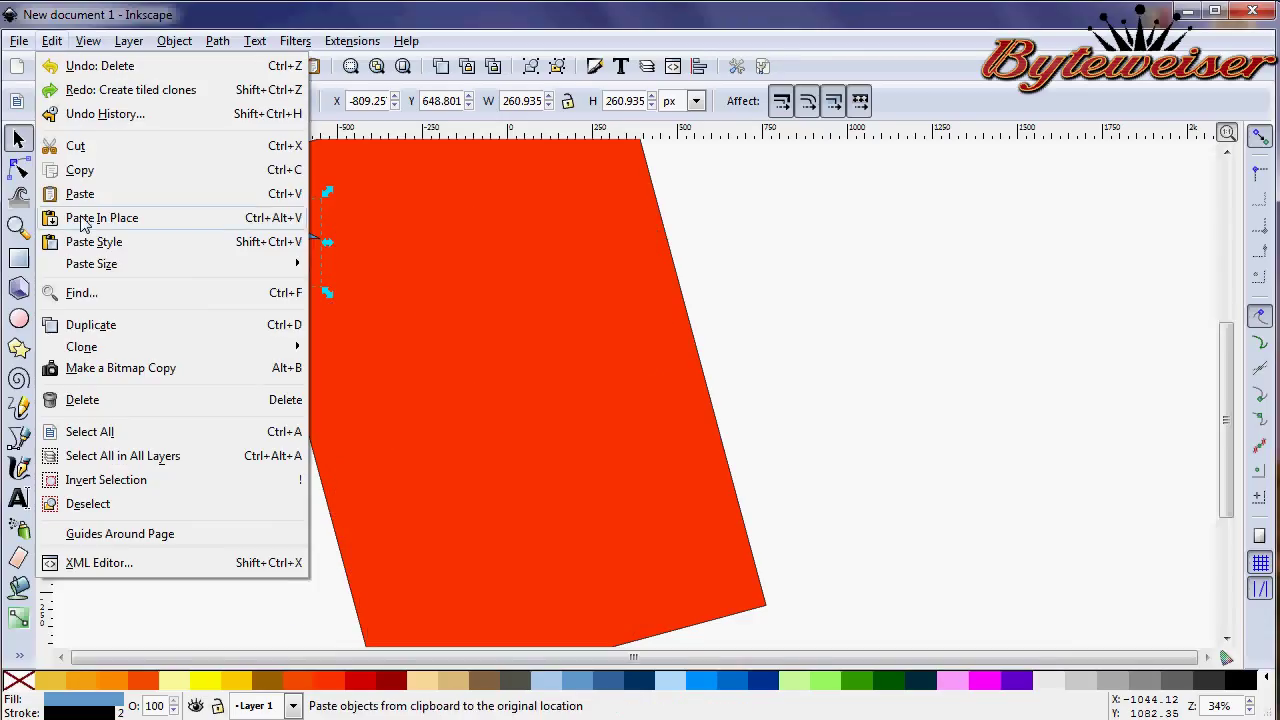
mouse_move(104, 347)
left_click(372, 373)
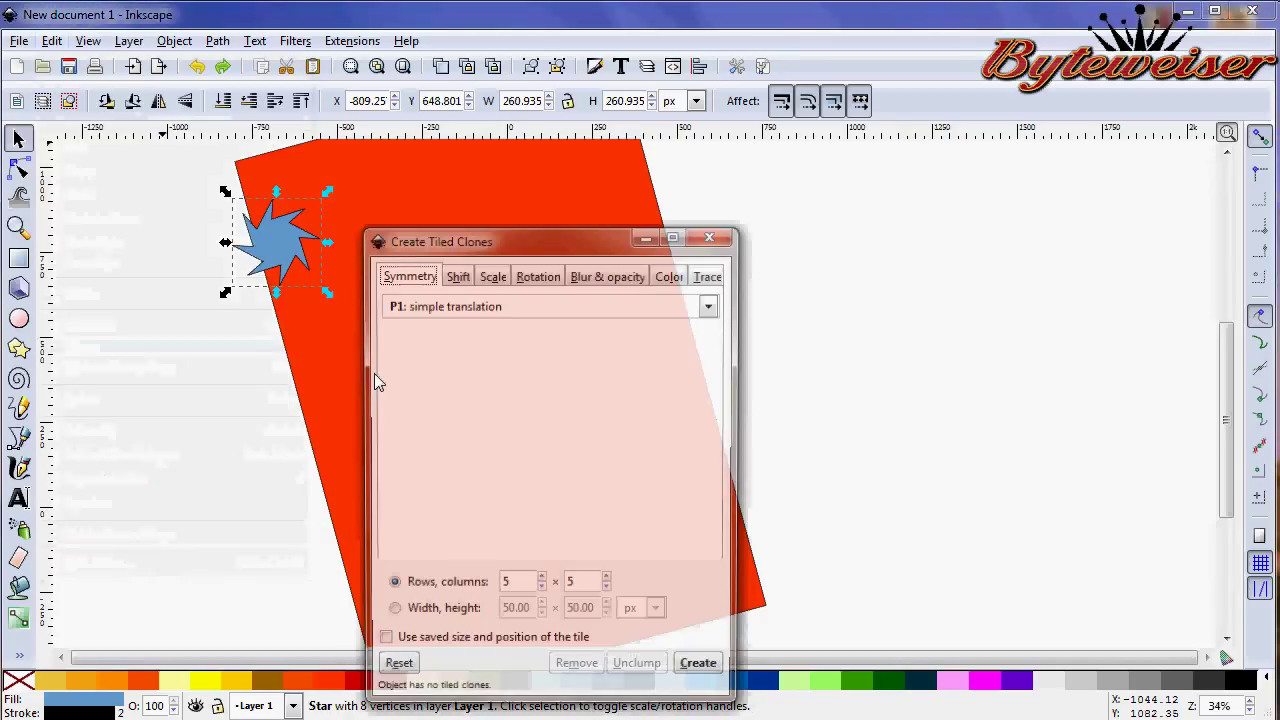
left_click(594, 285)
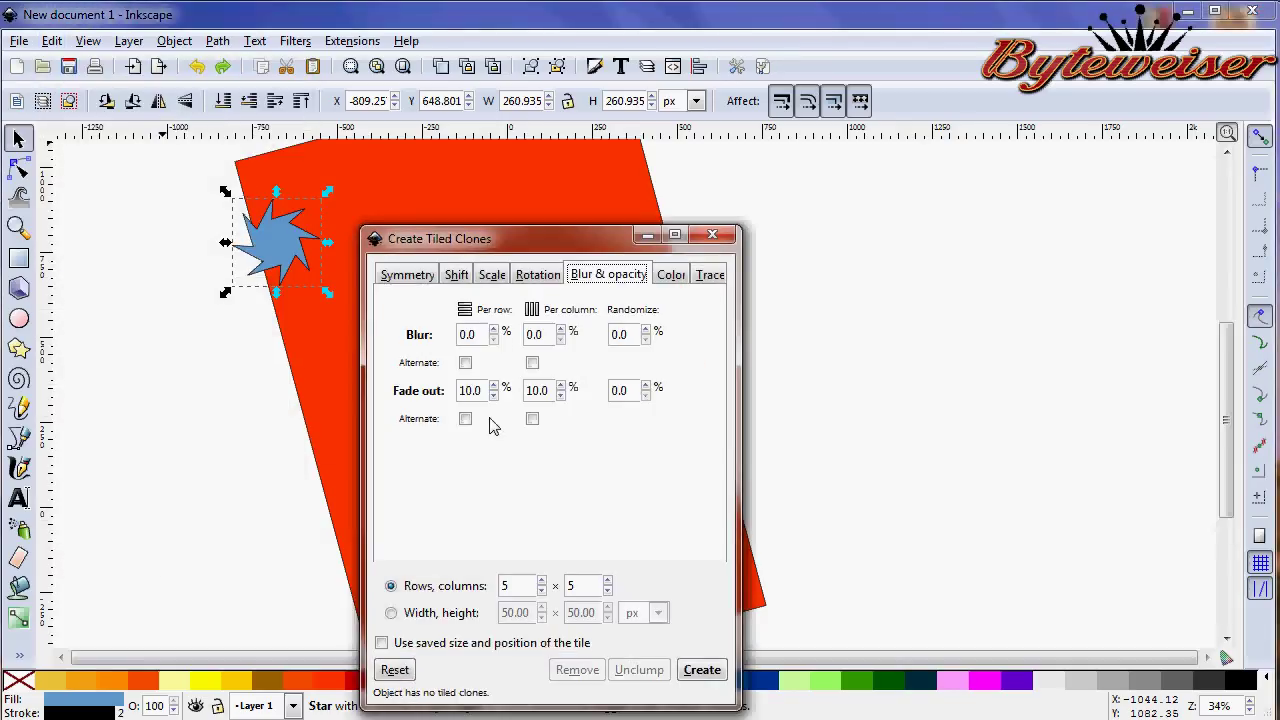
Step: Turn on Alternate for blur and fade-out, per row and per column
left_click(465, 362)
left_click(532, 362)
left_click(532, 419)
left_click(465, 418)
Step: Set blur to 10 per row and per column and create the 5×5 clones
left_click_drag(485, 335, 441, 342)
type("10")
key("Tab")
type("10")
key("Return")
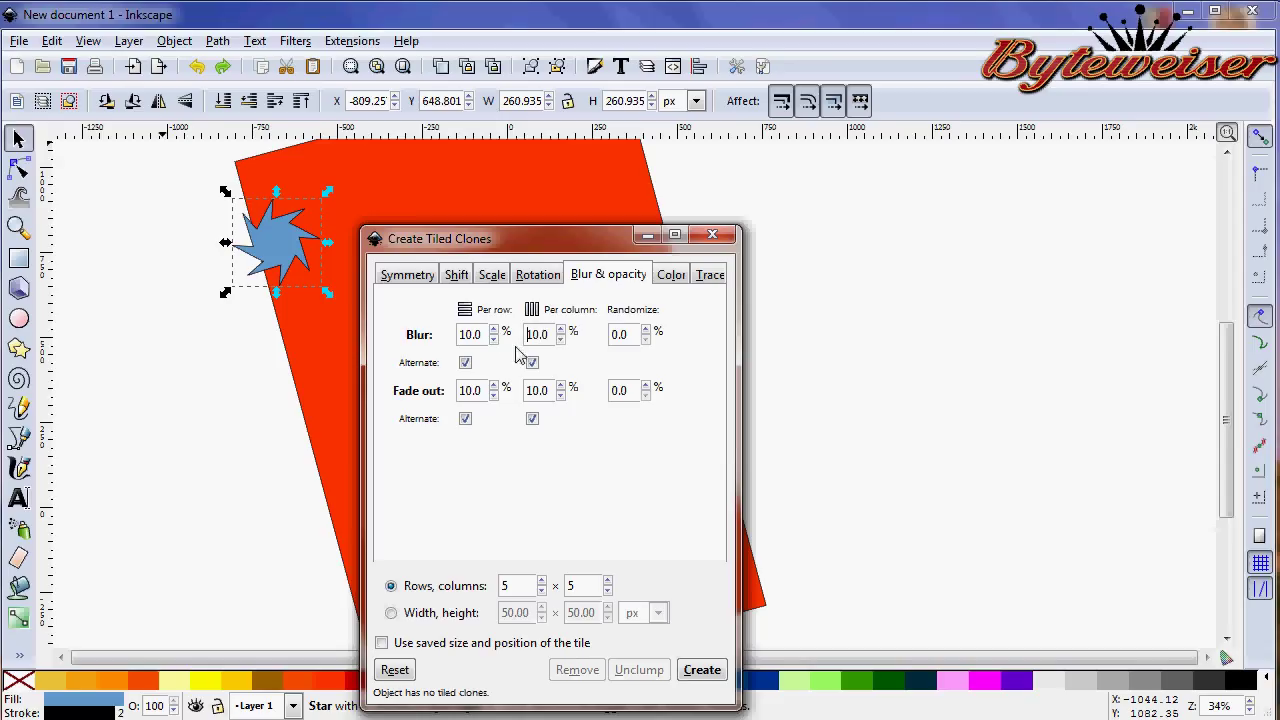
left_click(700, 671)
left_click(711, 236)
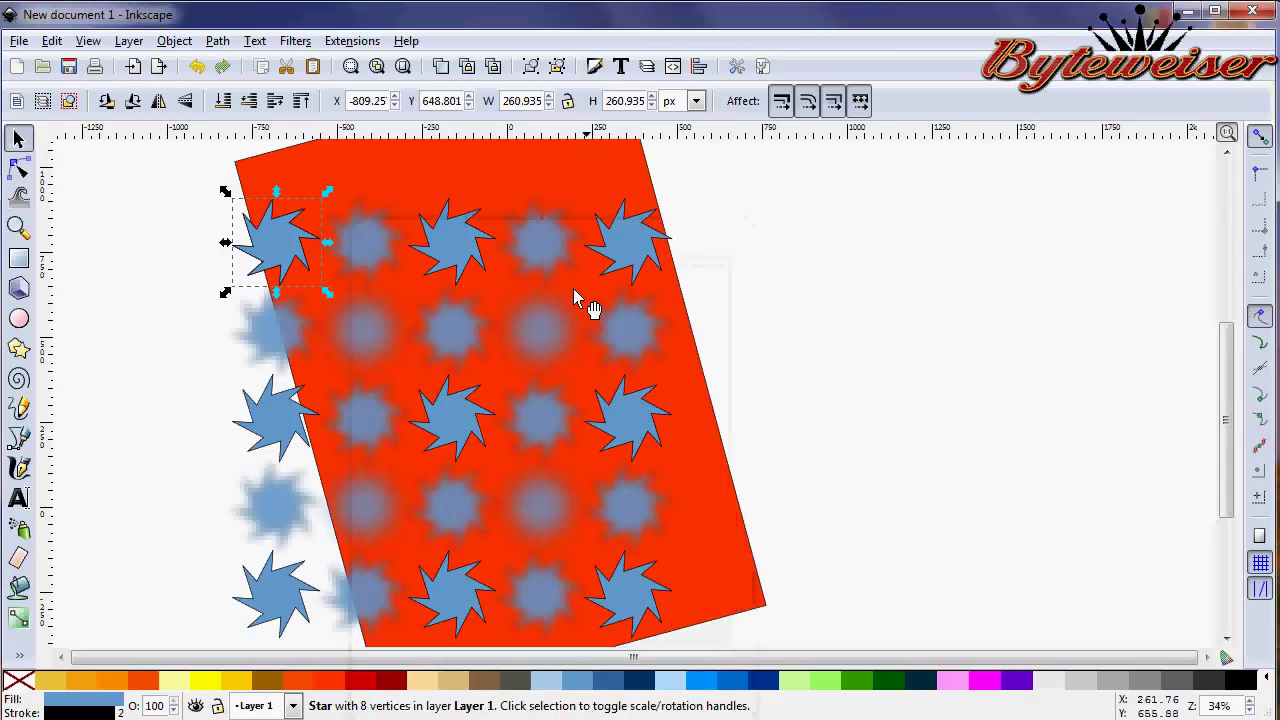